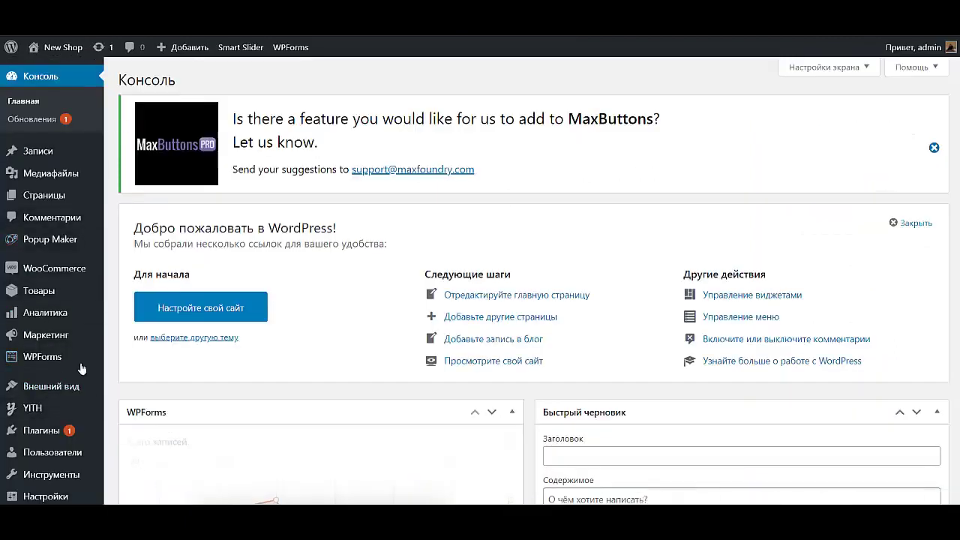
Open the WooCommerce shipping settings and start adding a new shipping zone.
mouse_move(41, 302)
mouse_move(71, 272)
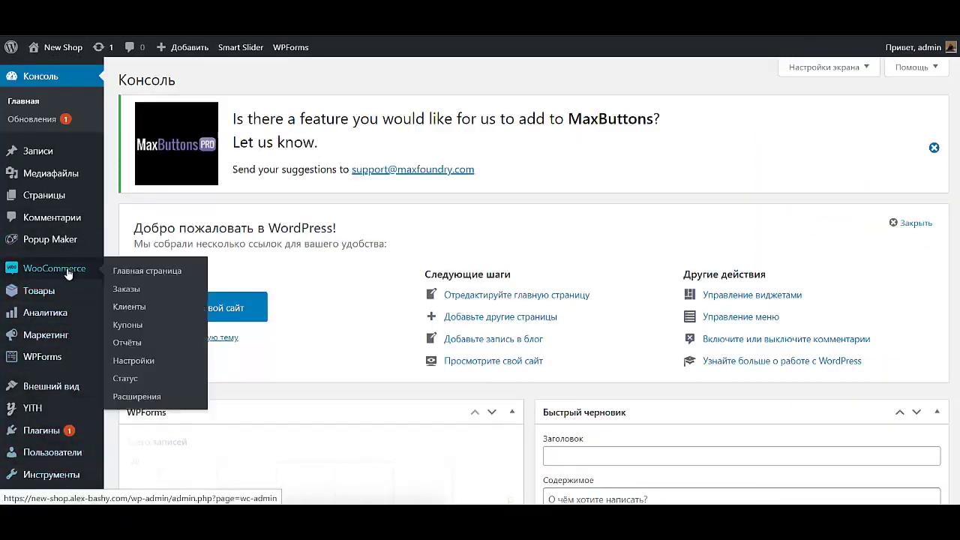
left_click(134, 360)
left_click(262, 149)
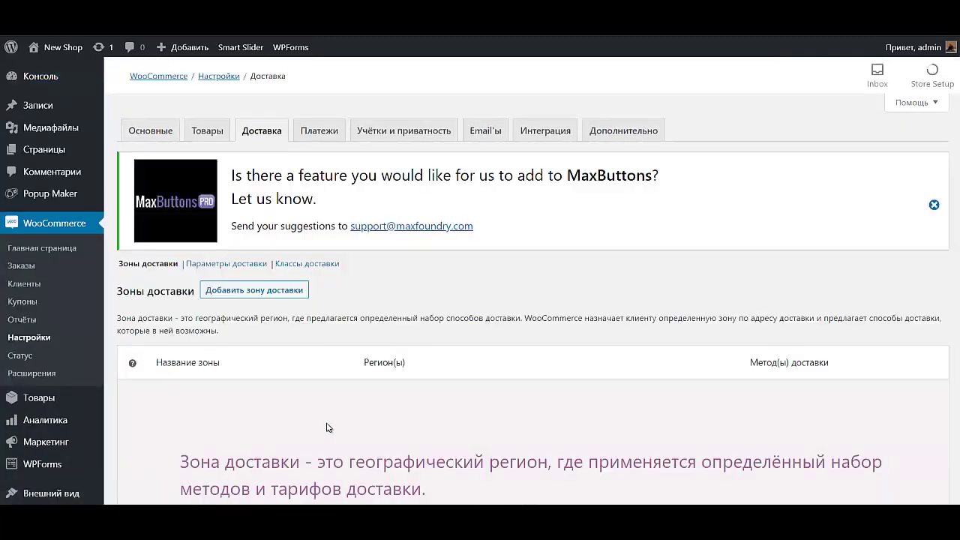
scroll(331, 427, "down", 3)
scroll(327, 427, "down", 2)
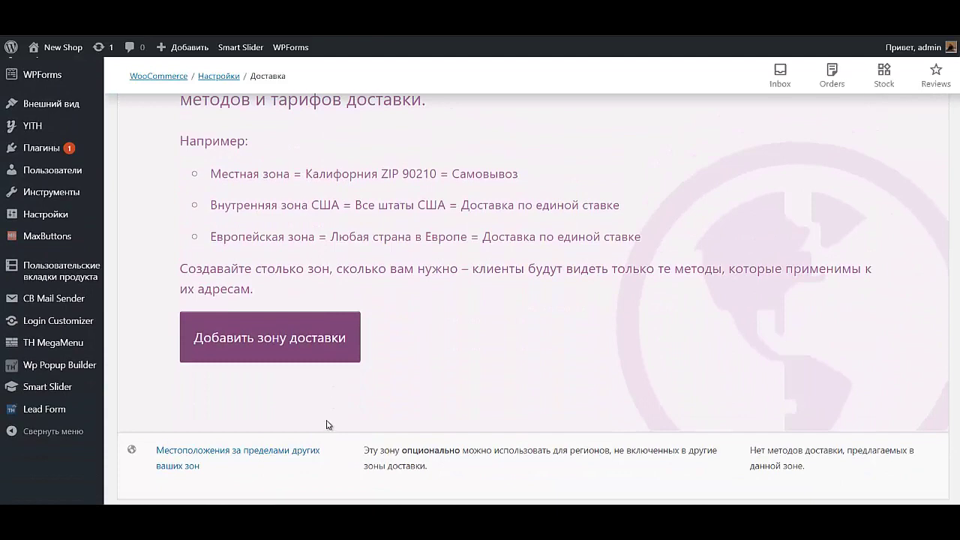
left_click(278, 337)
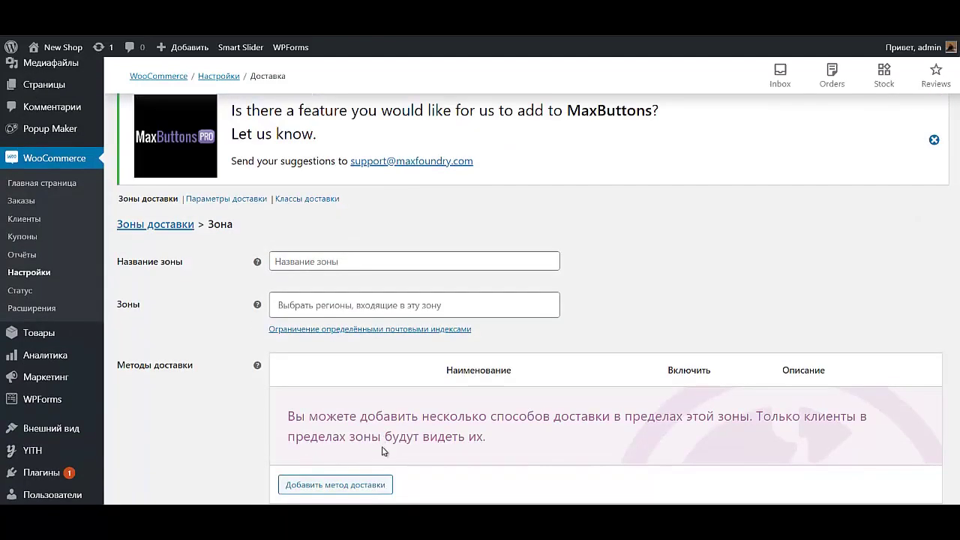
Name the shipping zone Россия, assign the region Россия to it and save the changes.
left_click(355, 261)
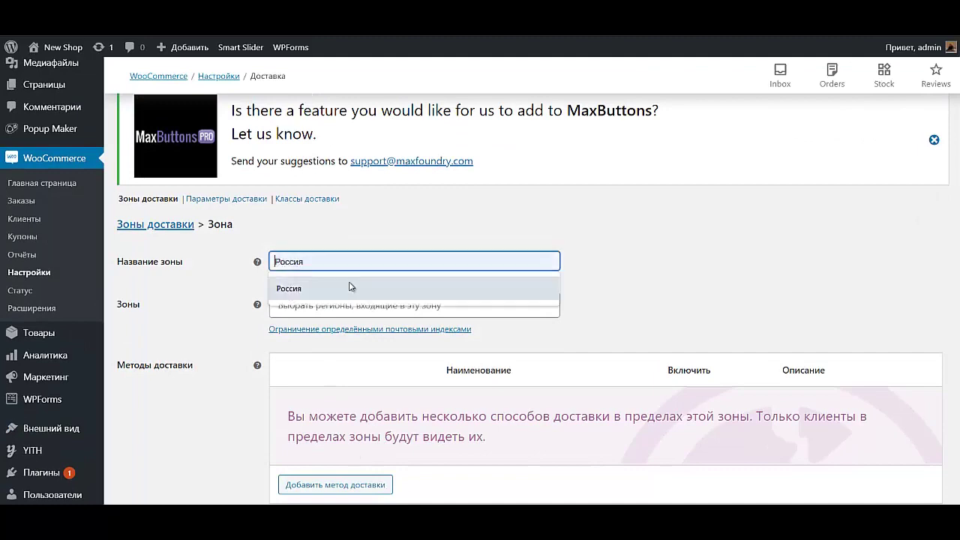
left_click(350, 285)
left_click(358, 305)
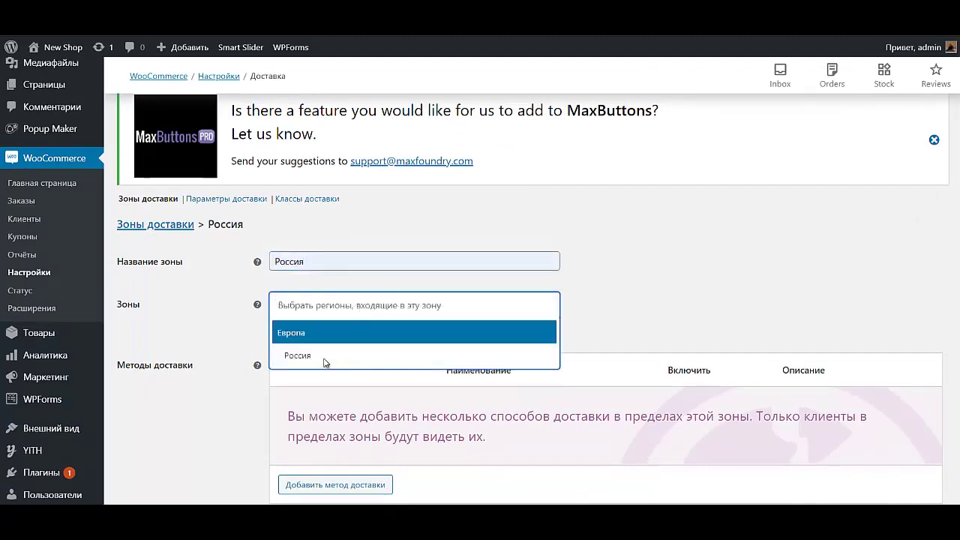
left_click(289, 357)
scroll(293, 435, "down", 3)
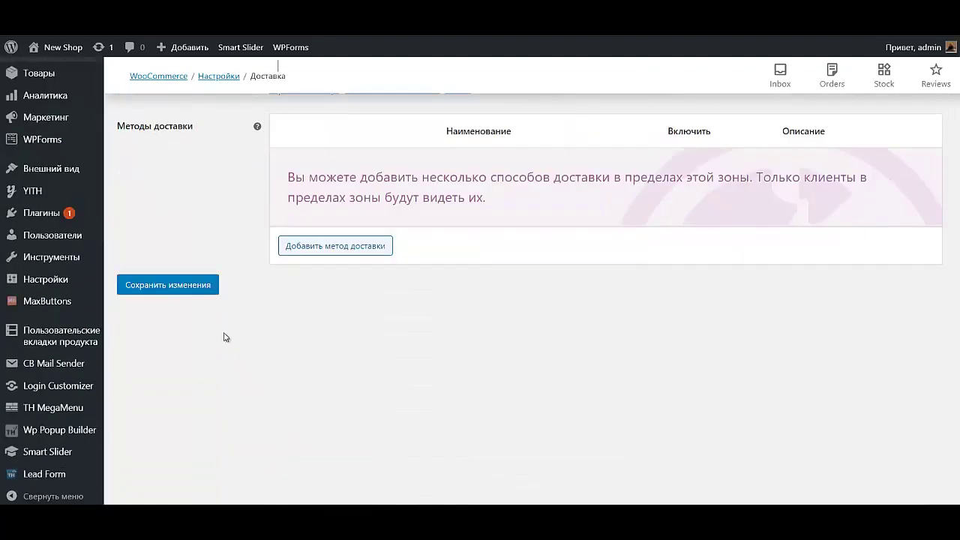
left_click(197, 291)
Add the Самовывоз shipping method to the Россия zone.
scroll(413, 359, "up", 2)
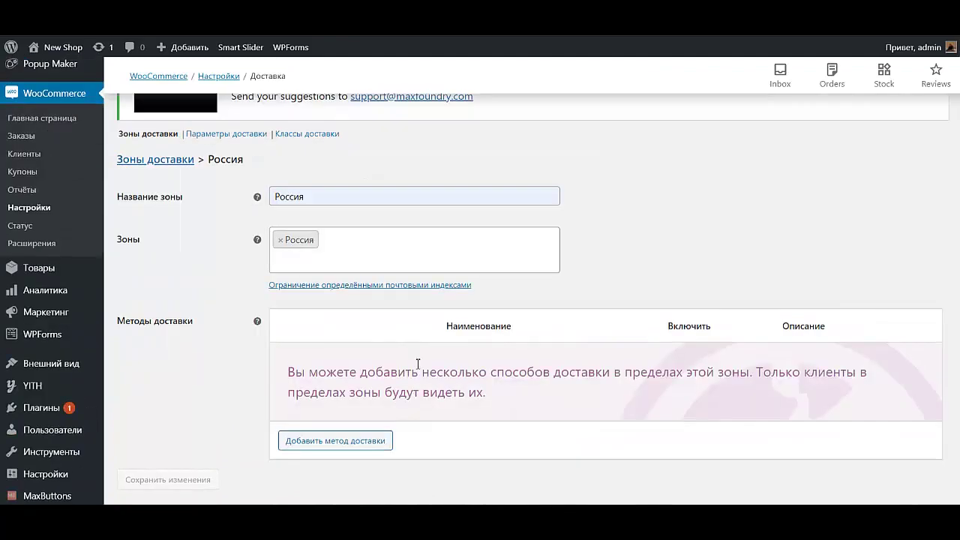
scroll(417, 375, "down", 3)
scroll(417, 378, "up", 2)
left_click(353, 379)
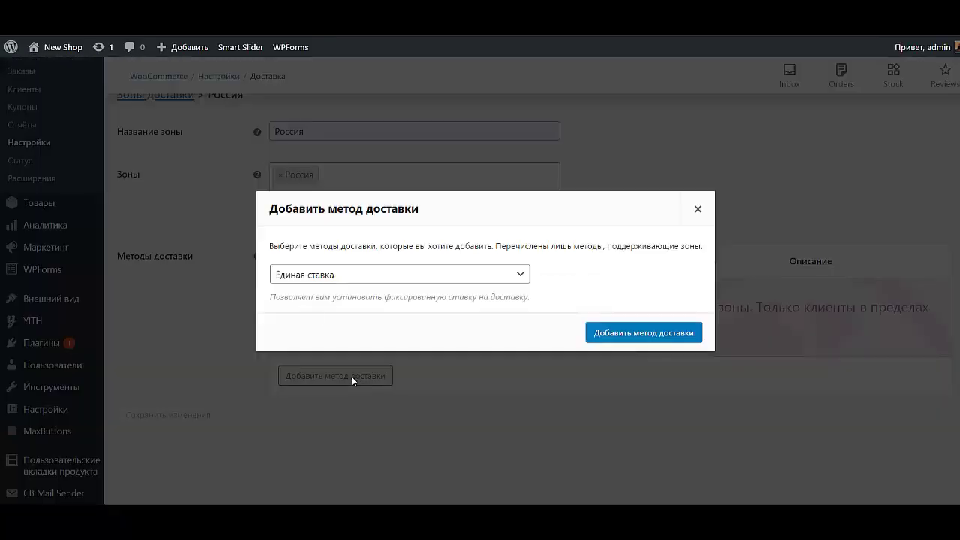
left_click(407, 277)
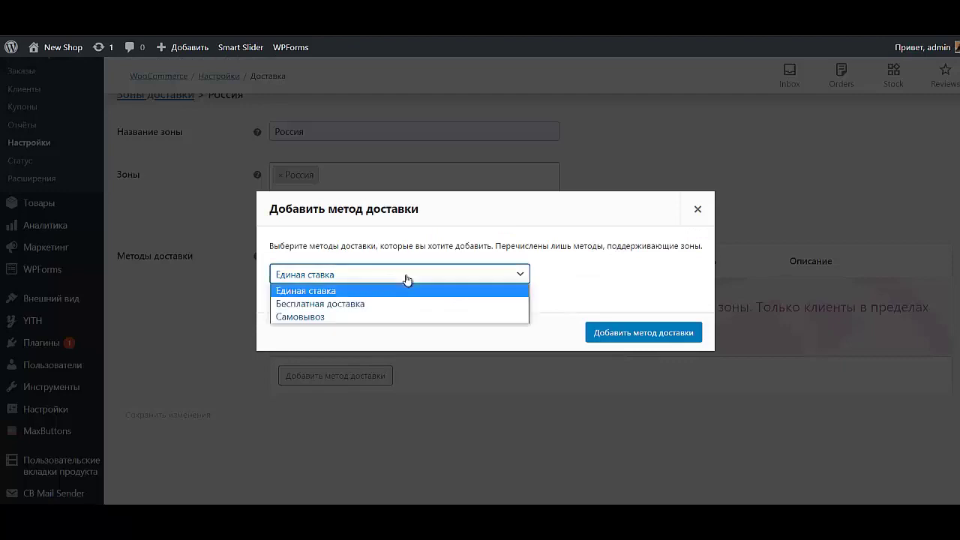
left_click(351, 317)
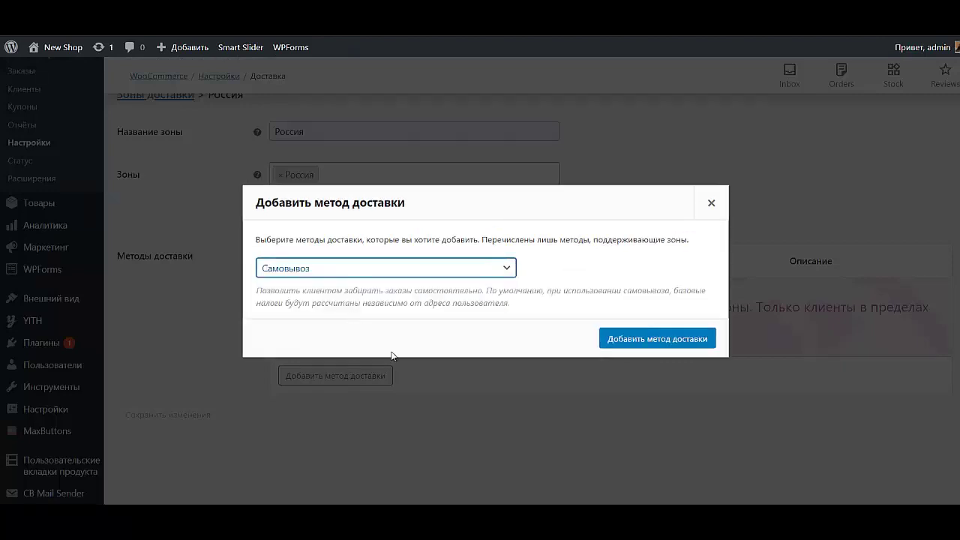
left_click(671, 339)
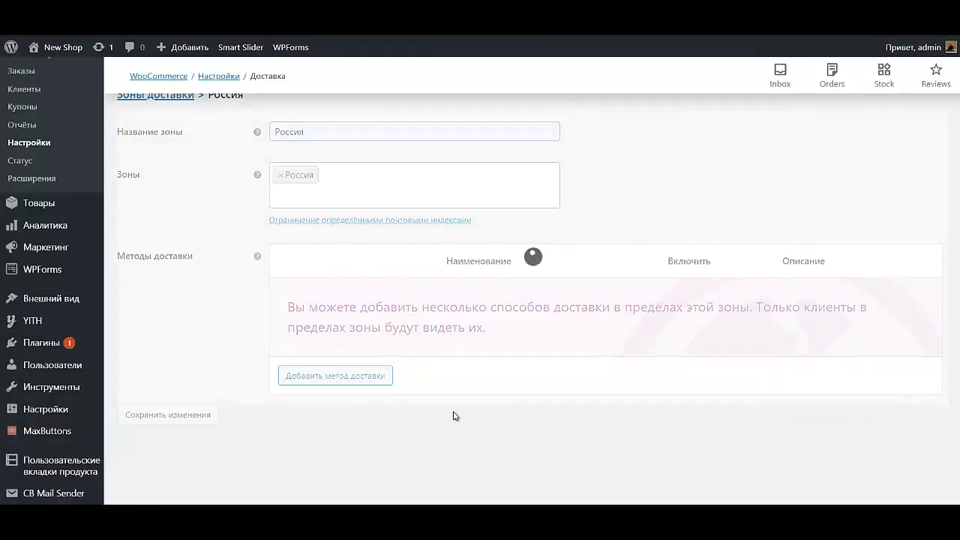
Add the Бесплатная доставка shipping method to the Россия zone.
left_click(368, 358)
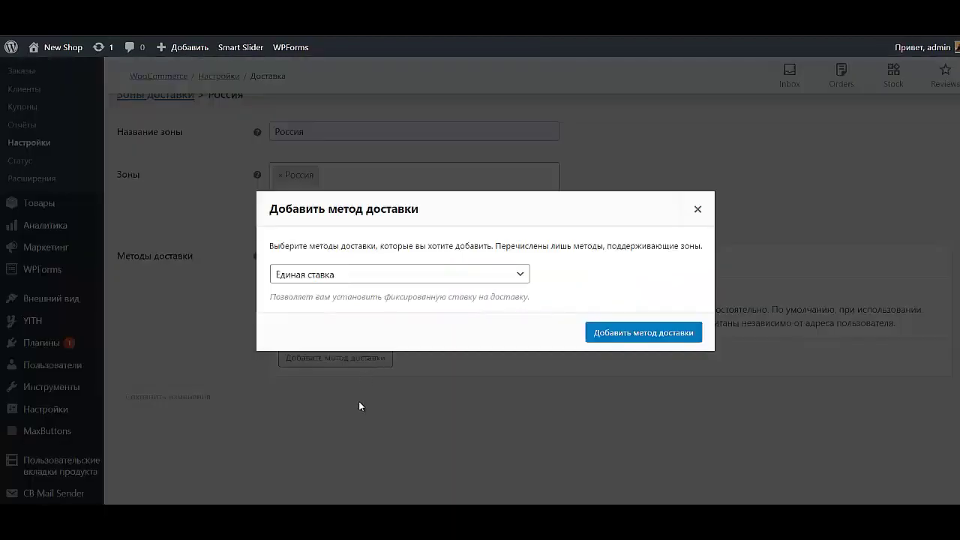
left_click(369, 278)
left_click(358, 305)
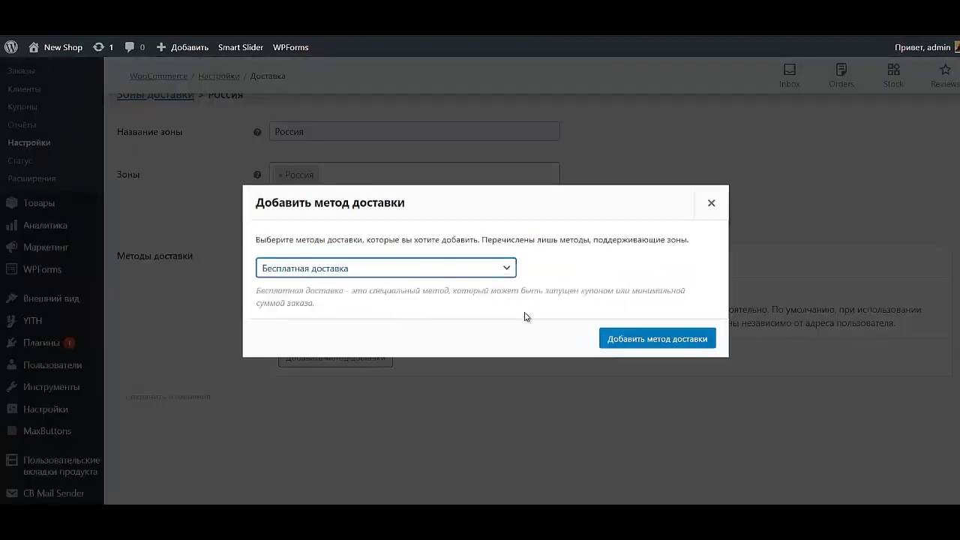
left_click(671, 339)
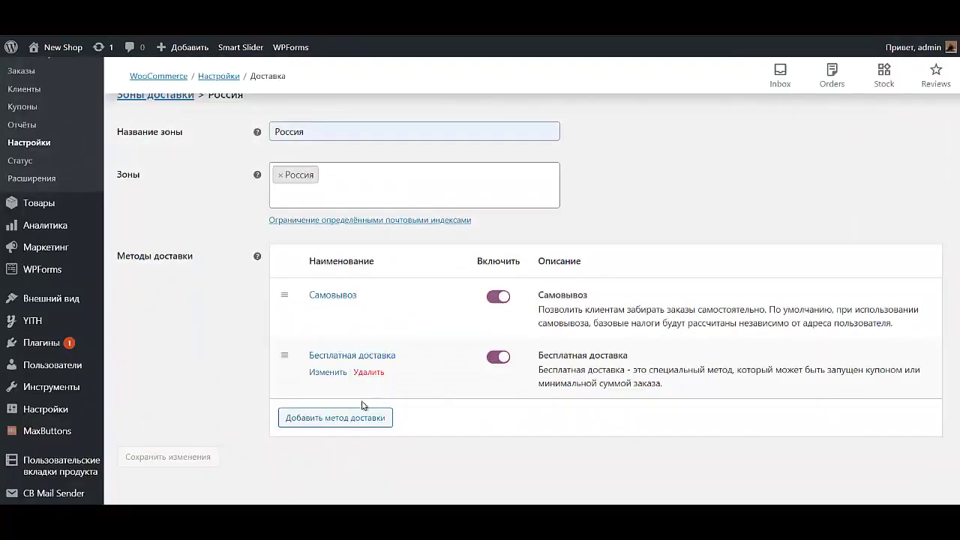
Add an Единая ставка shipping method to the Россия zone.
left_click(357, 418)
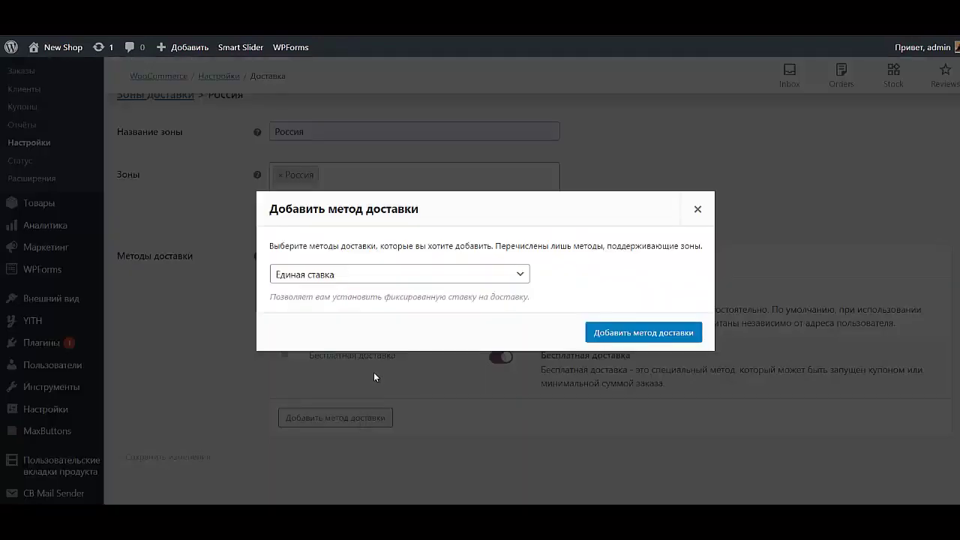
left_click(424, 279)
left_click(409, 292)
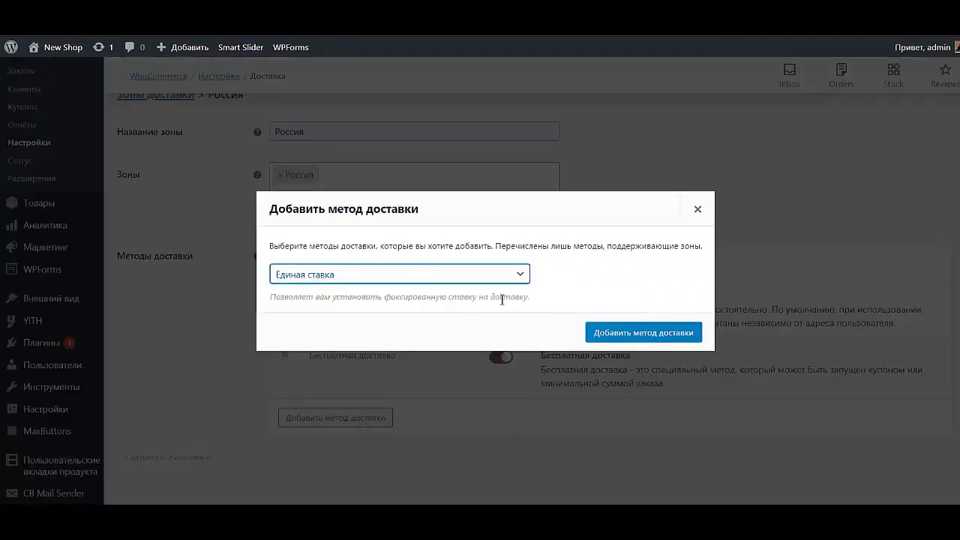
left_click(641, 331)
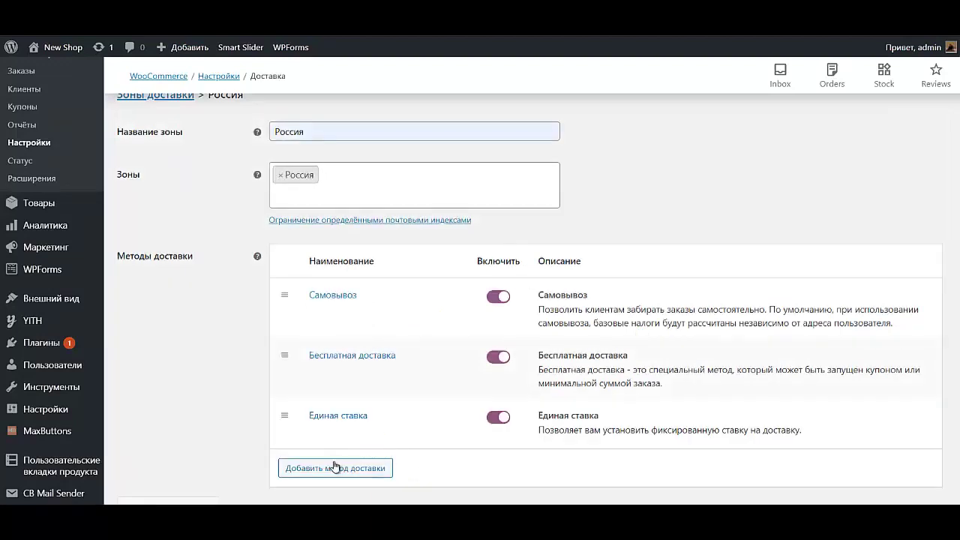
Add four more Единая ставка shipping methods to the Россия zone.
left_click(335, 467)
left_click(606, 333)
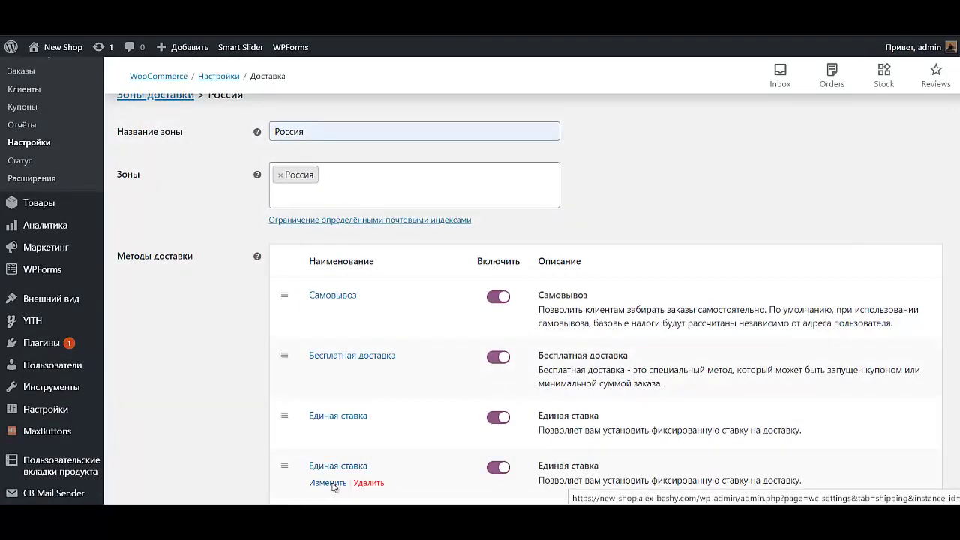
scroll(333, 477, "down", 2)
left_click(333, 387)
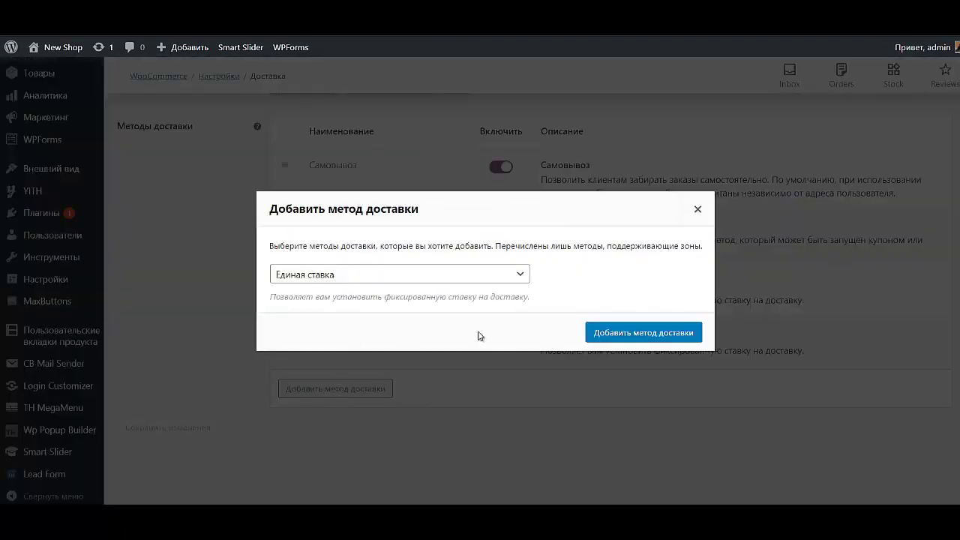
left_click(621, 334)
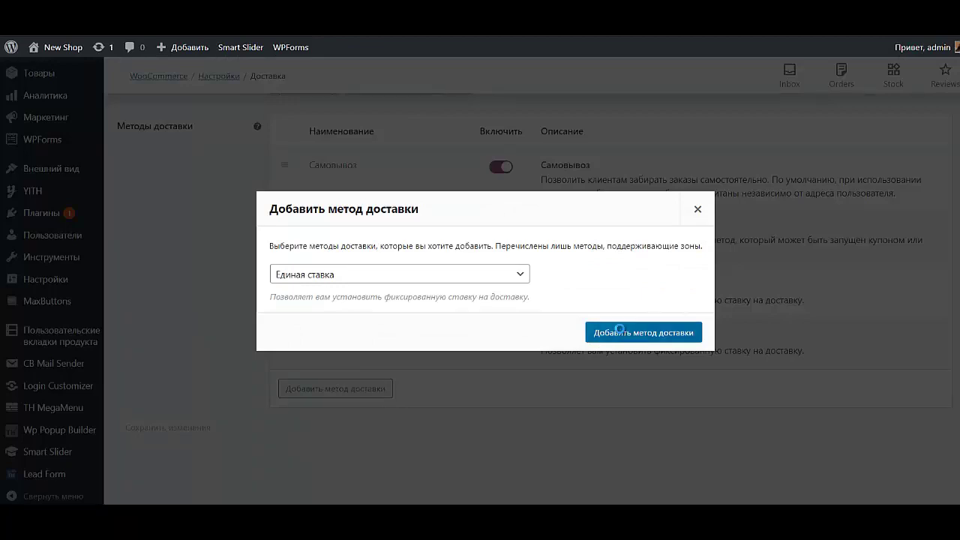
left_click(297, 439)
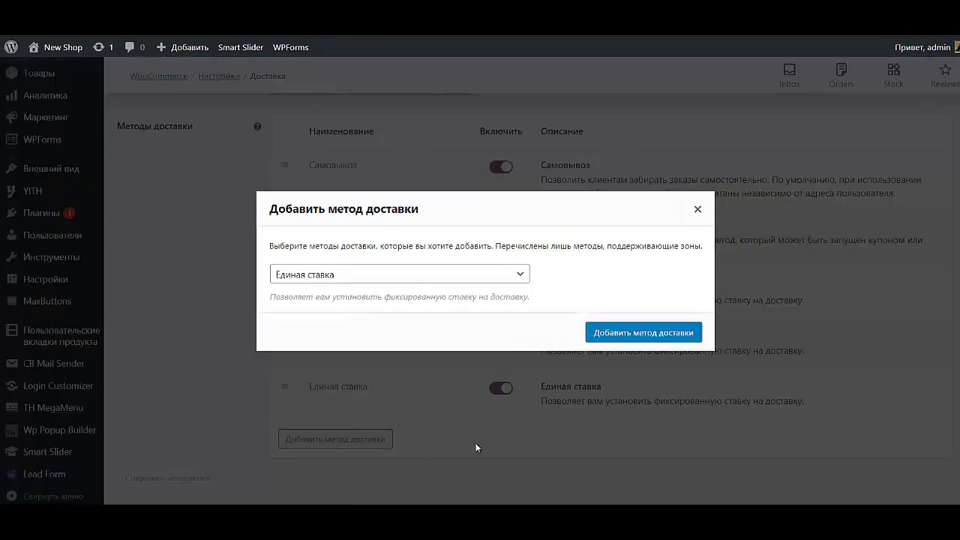
left_click(632, 335)
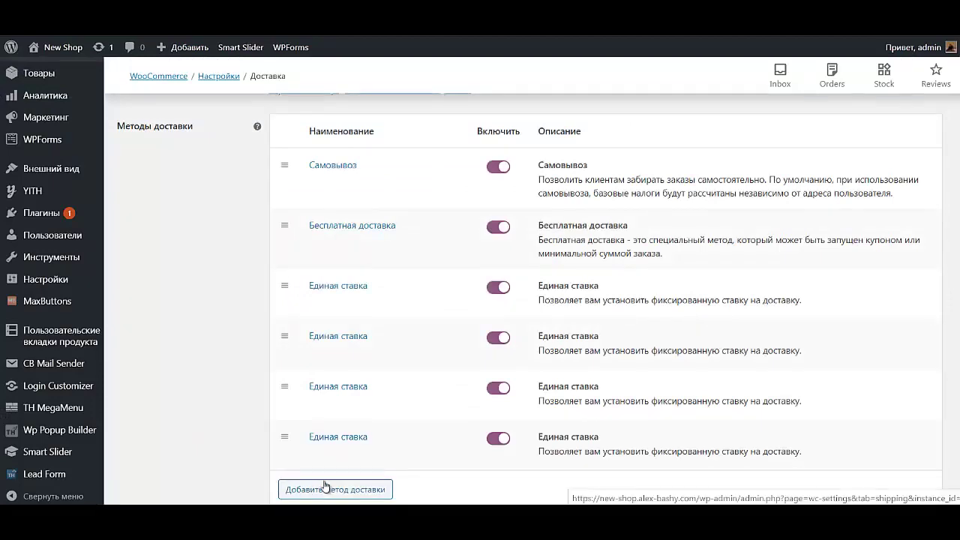
left_click(323, 489)
left_click(617, 330)
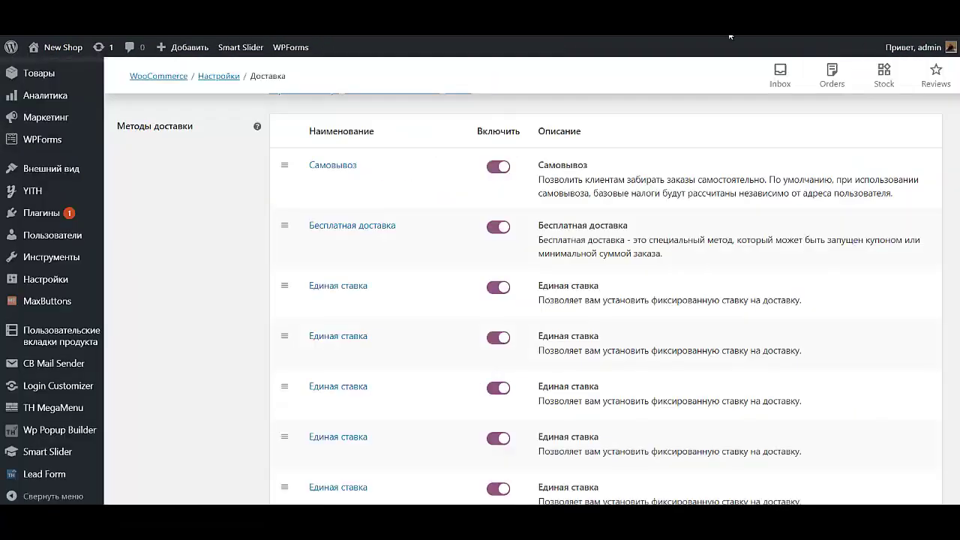
Rename the Самовывоз method to Самовывоз из Магазина, set its tax status to Нет and save it.
scroll(288, 337, "up", 1)
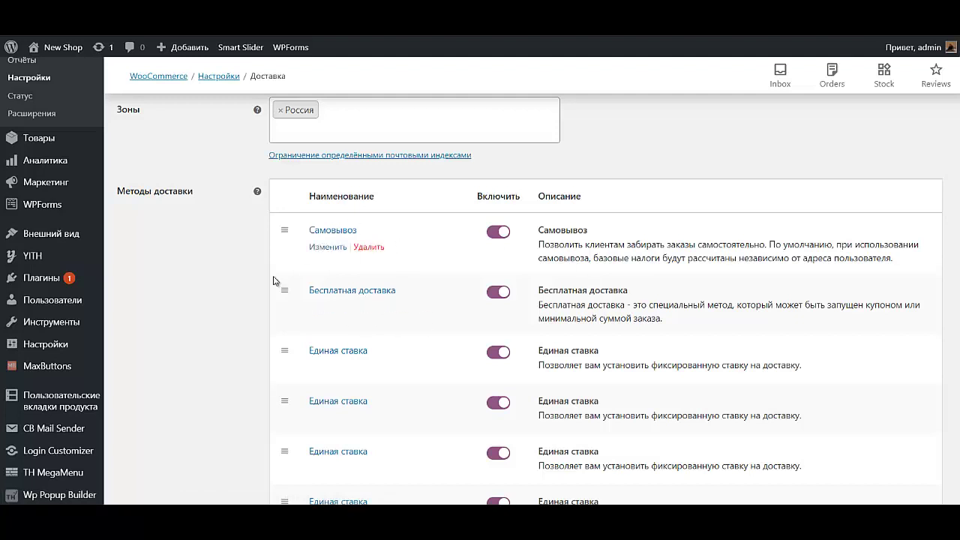
left_click(318, 249)
left_click_drag(428, 231, 392, 233)
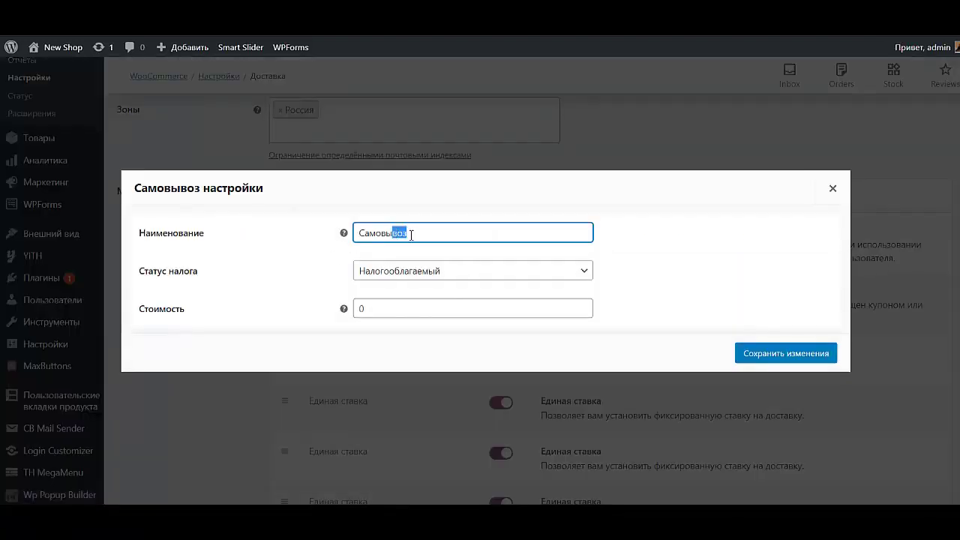
left_click(425, 235)
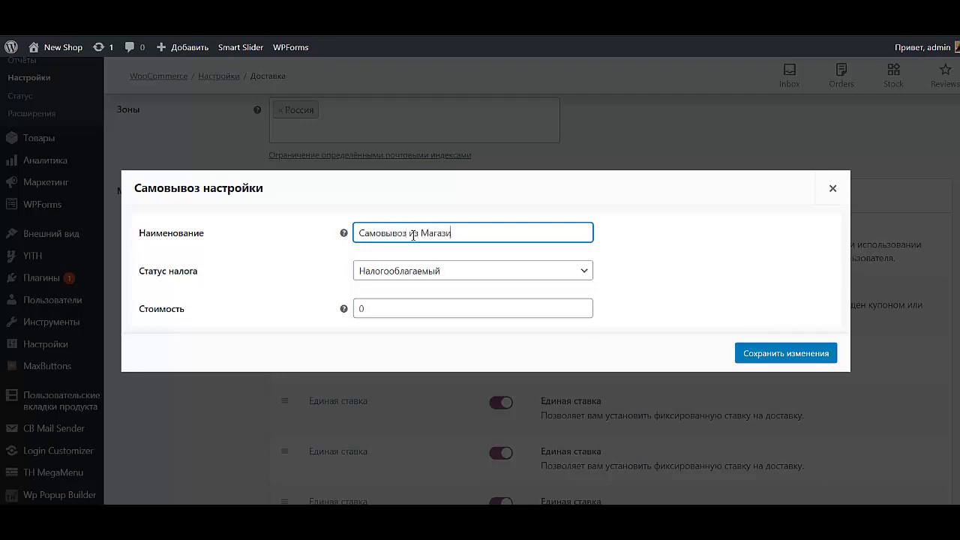
left_click(465, 272)
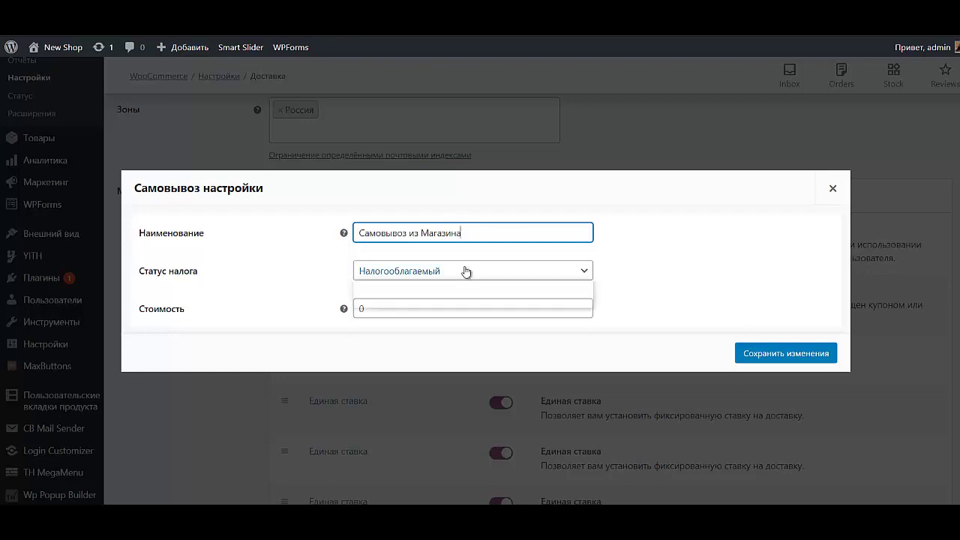
left_click(465, 302)
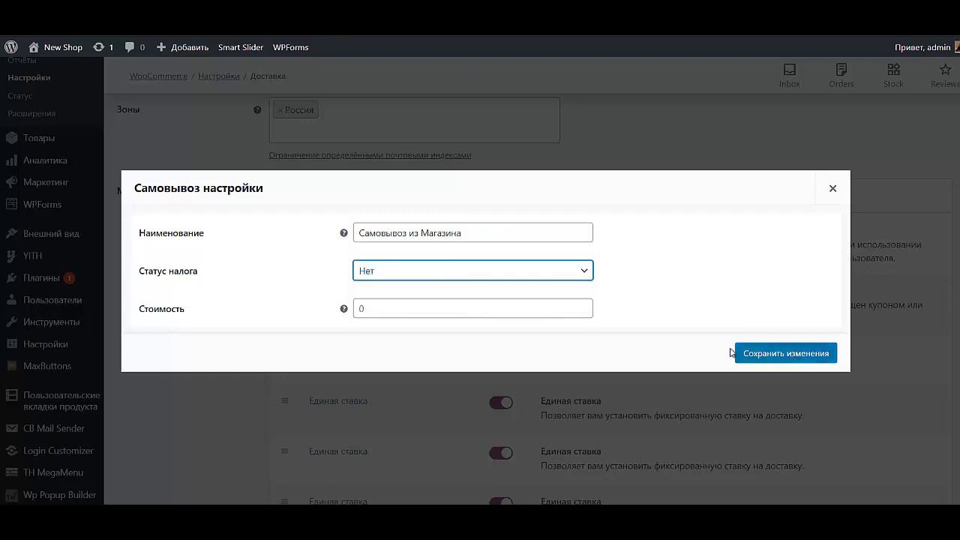
left_click(775, 353)
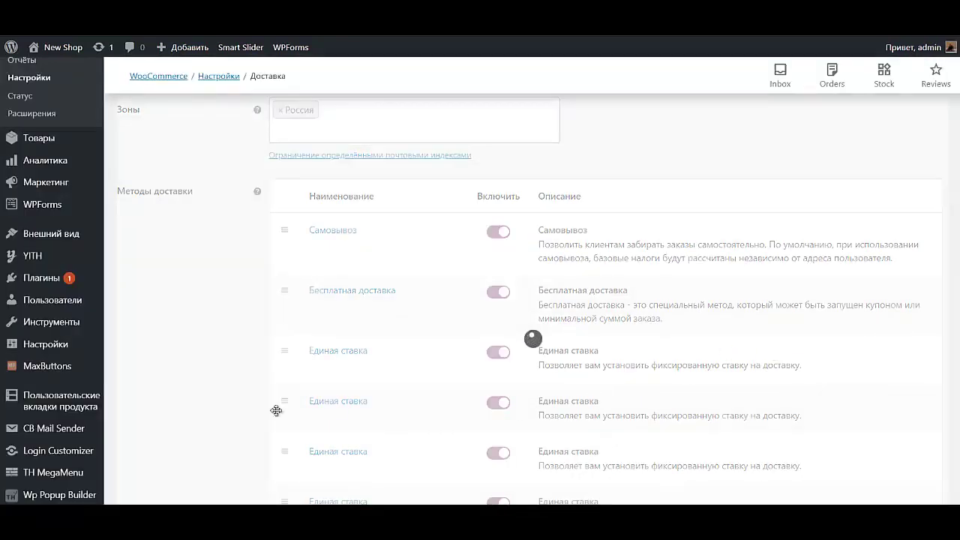
Make Бесплатная доставка require Сумма минимального заказа with a minimum order amount of 5000, and save the method.
left_click(339, 312)
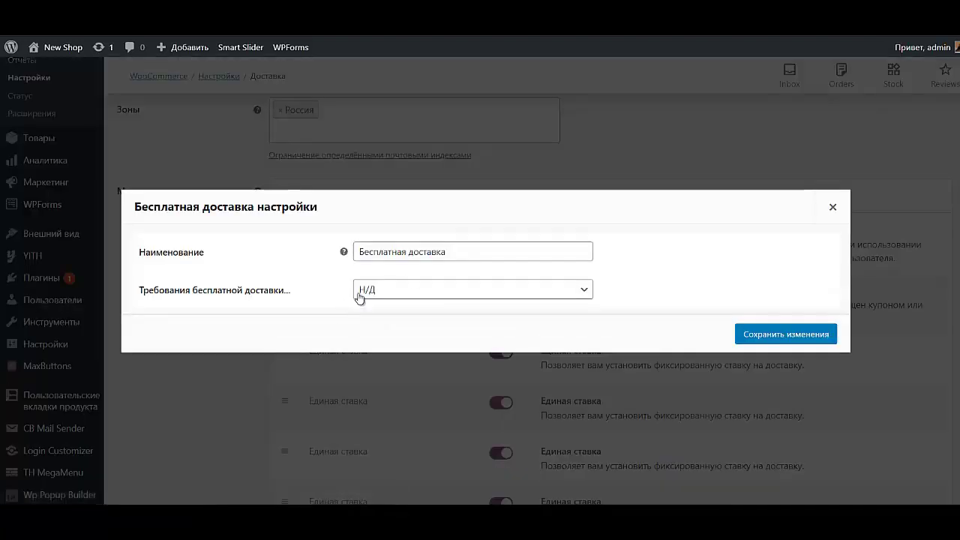
left_click(413, 291)
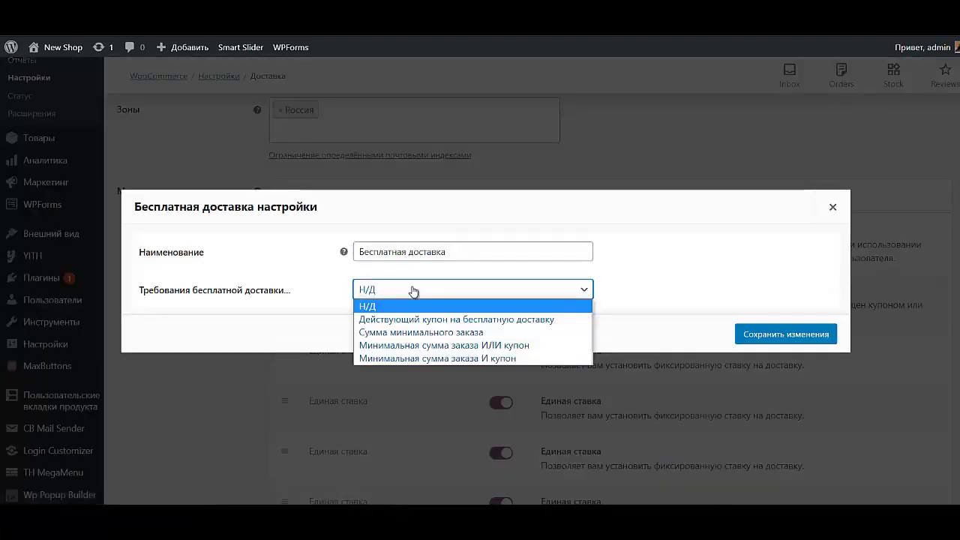
left_click(421, 336)
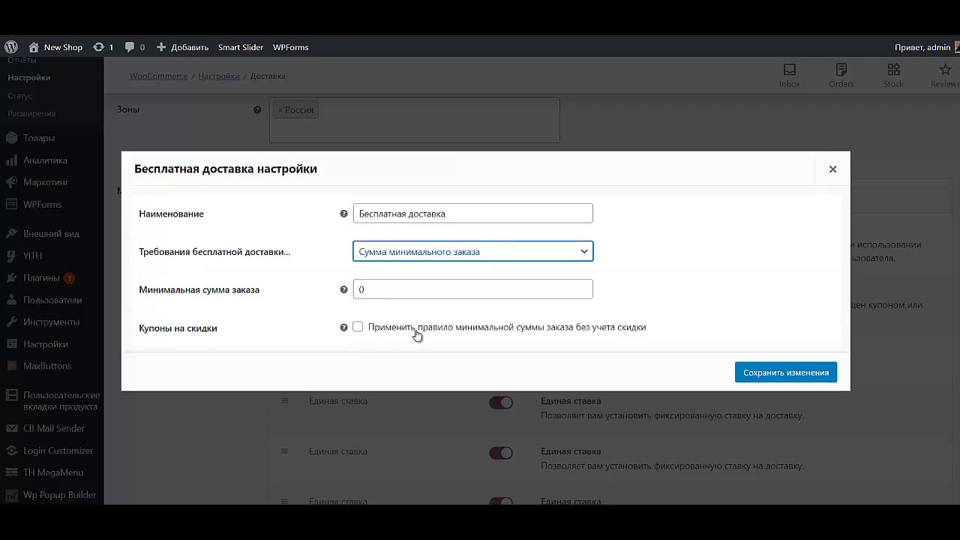
double_click(395, 291)
type("5000")
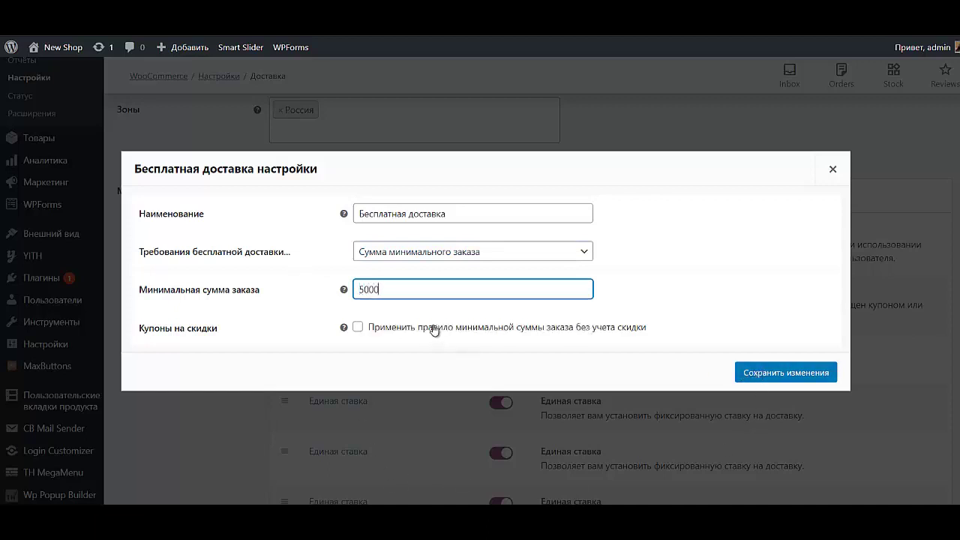
left_click(782, 374)
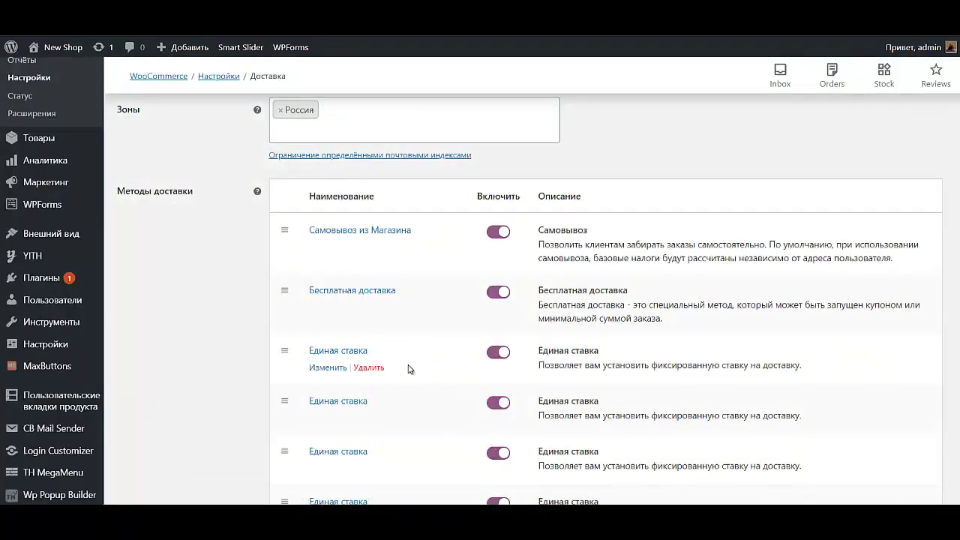
Change the title of the first Единая ставка method to Доставка курьером по г.Ростов-на-Дону.
left_click(319, 368)
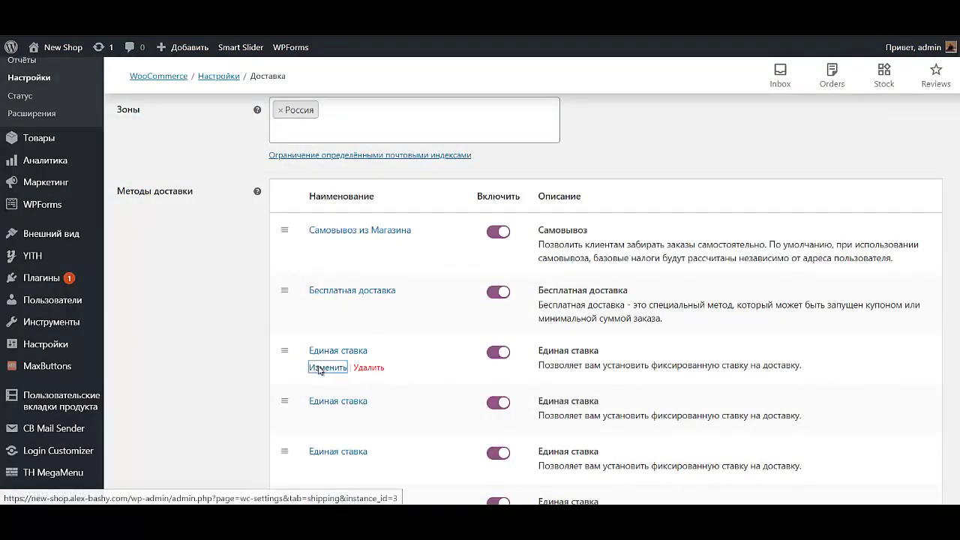
left_click_drag(448, 235, 225, 232)
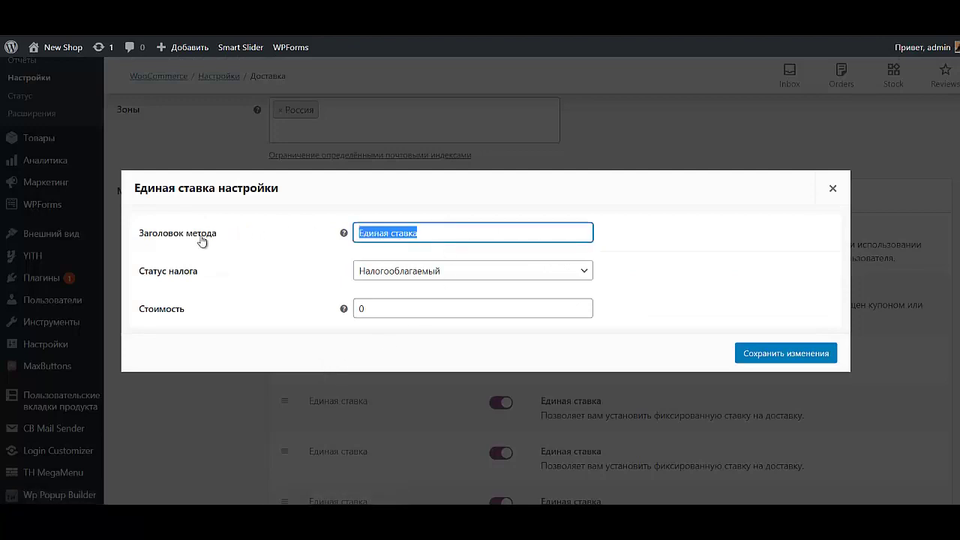
type("Доставка")
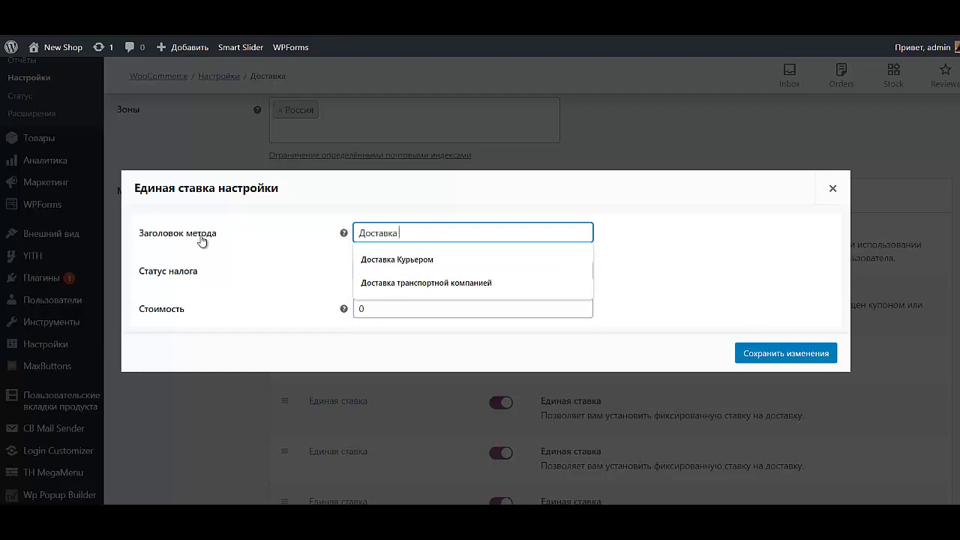
type(" ку")
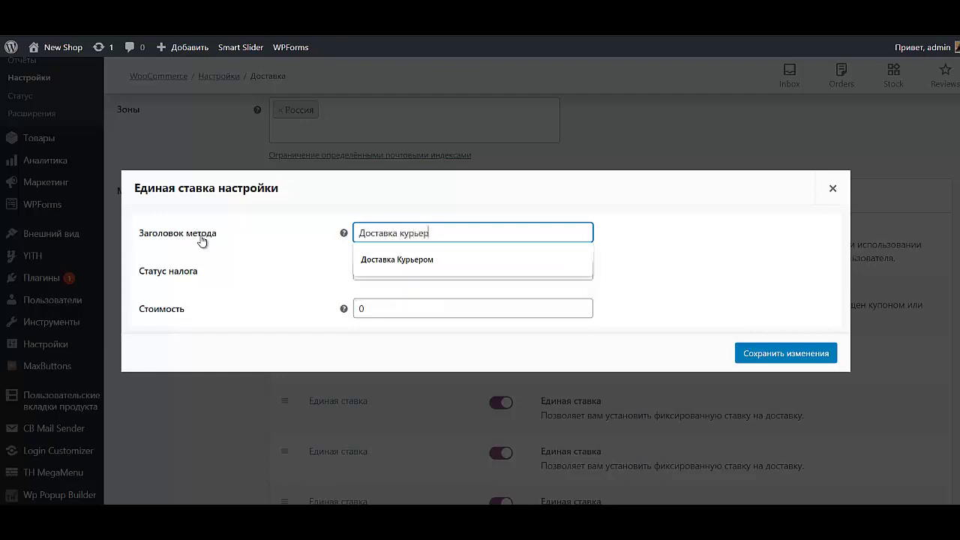
type("рьер")
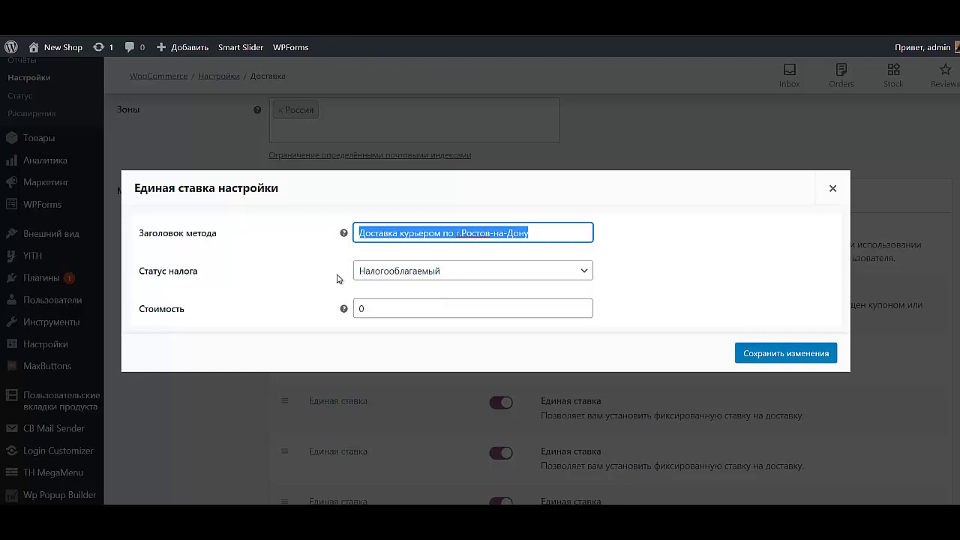
Set the courier method's tax status to Нет and its cost to 300, and save it.
left_click(400, 271)
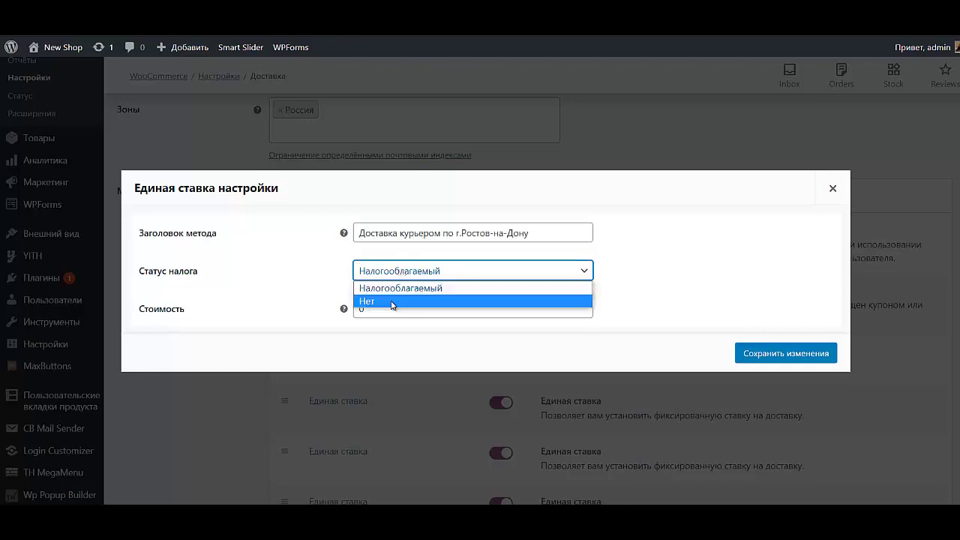
left_click(393, 301)
key("Tab")
type("300")
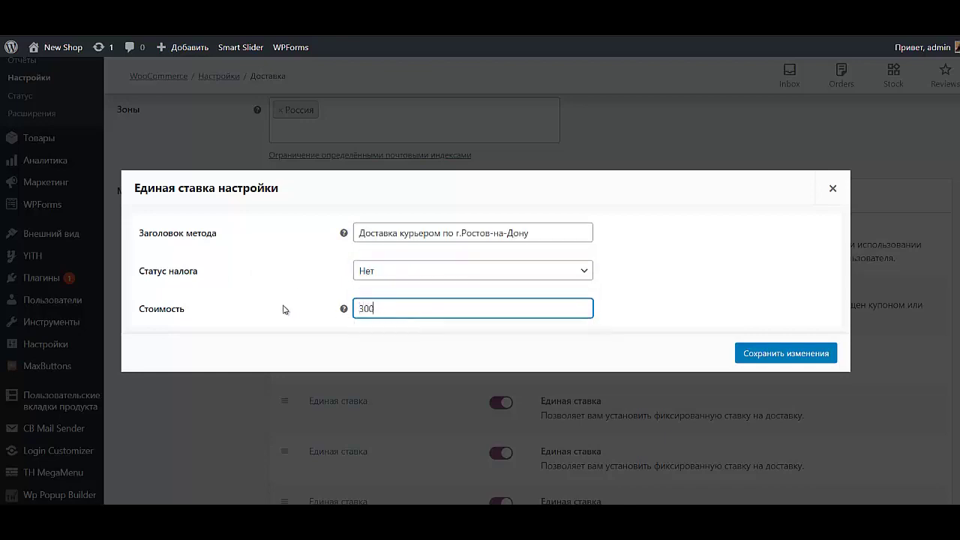
left_click(799, 347)
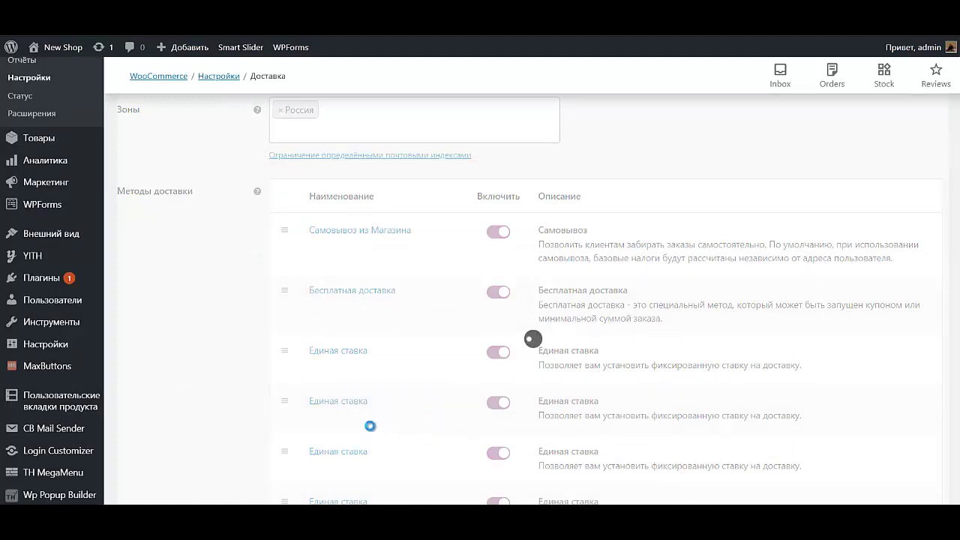
Title the next Единая ставка method Срочная доставка курьером по г.Ростов-на-Дону.
scroll(360, 390, "down", 3)
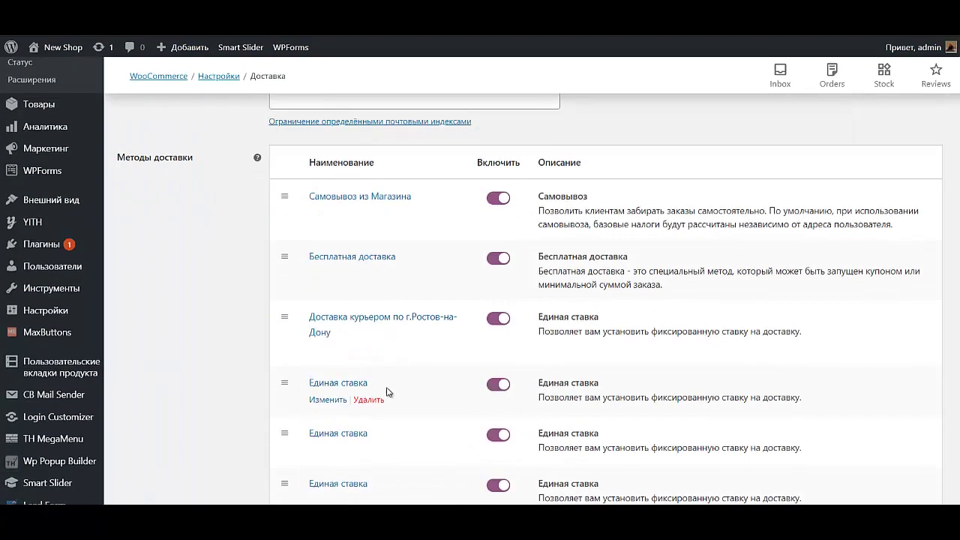
left_click(330, 304)
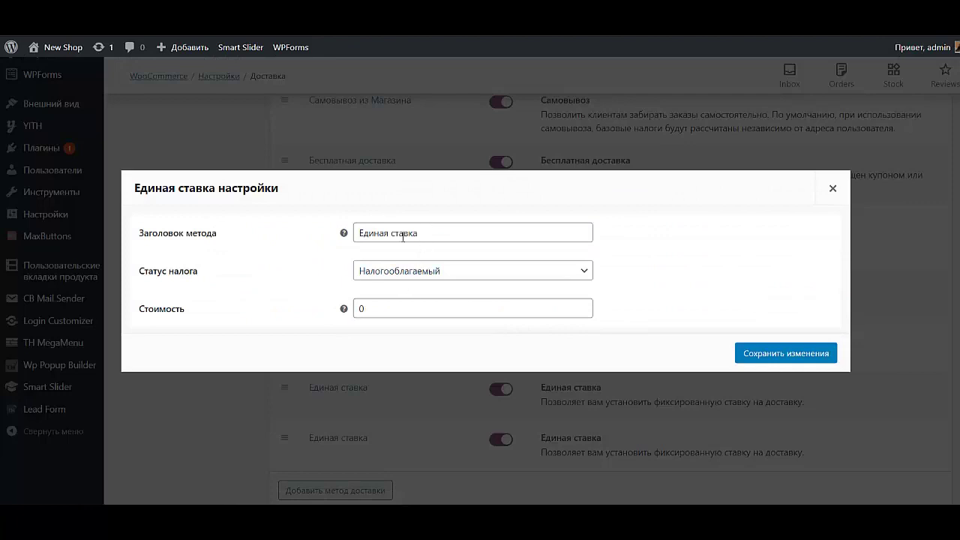
left_click_drag(419, 232, 300, 243)
type("Доставка курьером по г.Ростов-на-Дону")
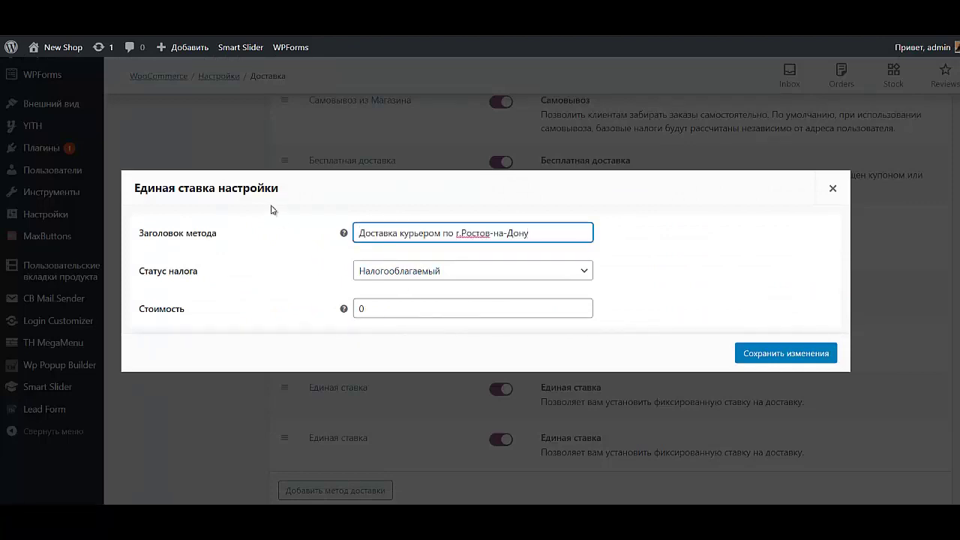
type("Срочная")
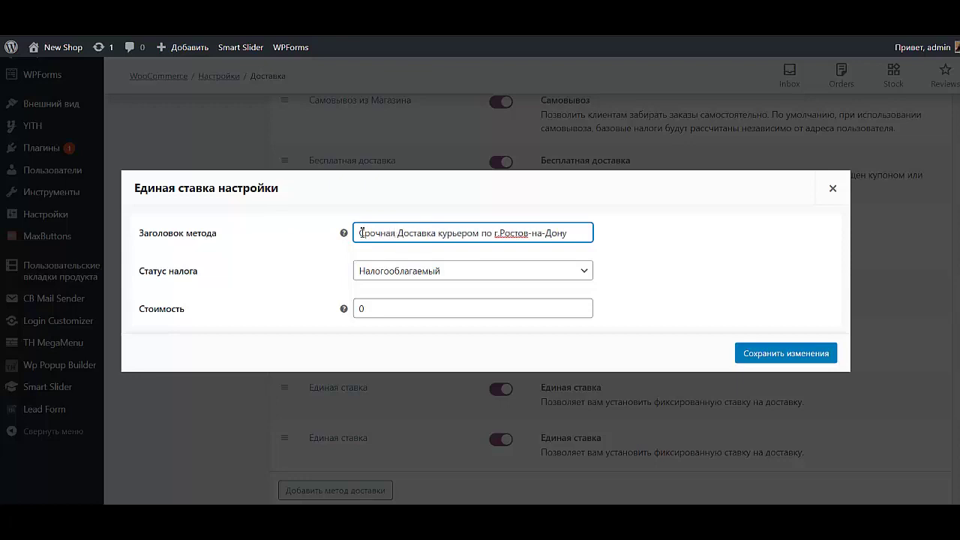
key("Delete")
type("д")
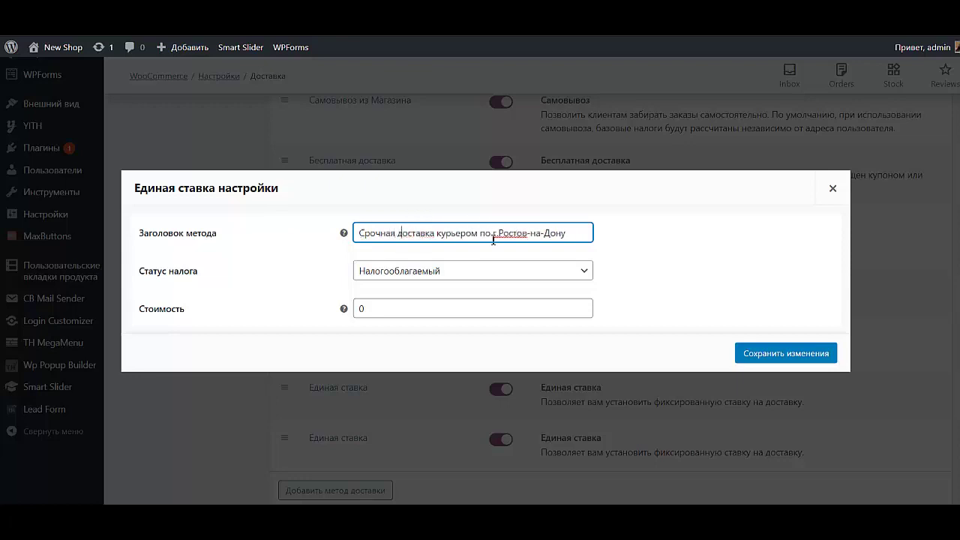
Set the urgent courier method's tax status to Нет and its cost to 600, and save it.
left_click(456, 275)
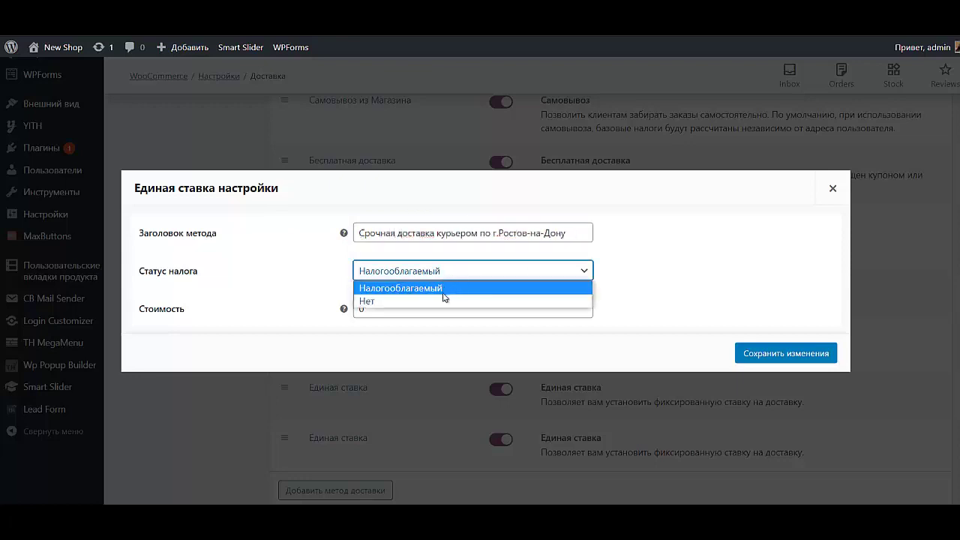
left_click(435, 300)
key("Tab")
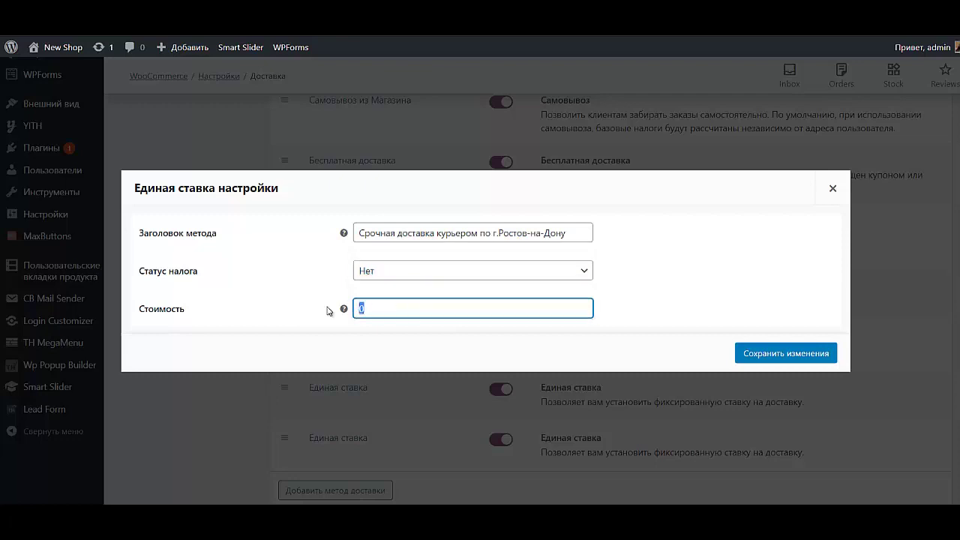
type("6000")
left_click(784, 352)
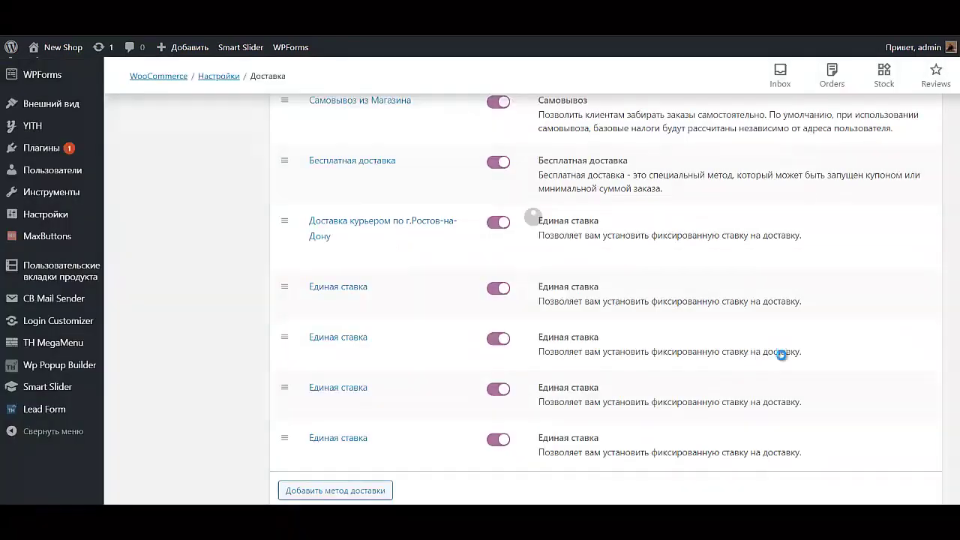
Change the title of the Единая ставка method below the urgent courier delivery to Почта России.
left_click(328, 368)
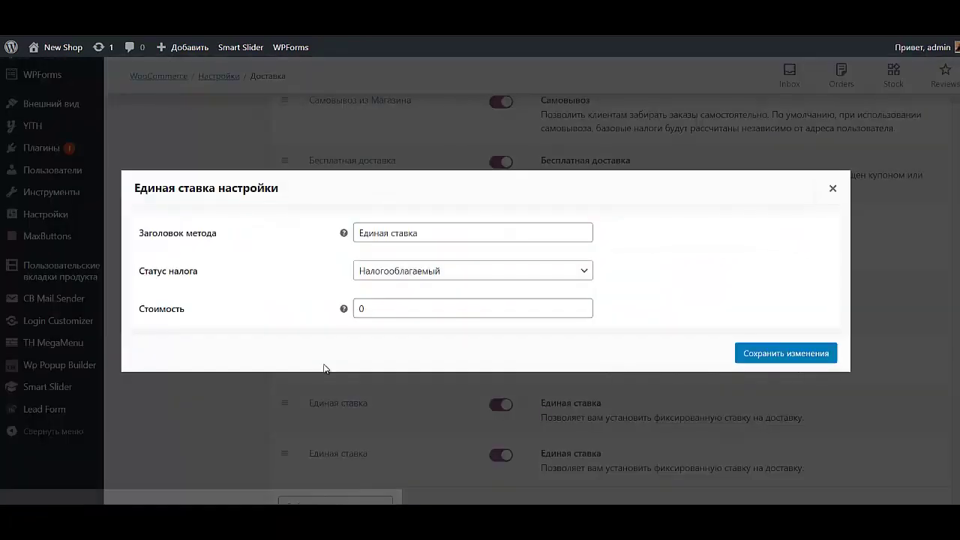
left_click(361, 234)
key("ctrl+a")
type("По")
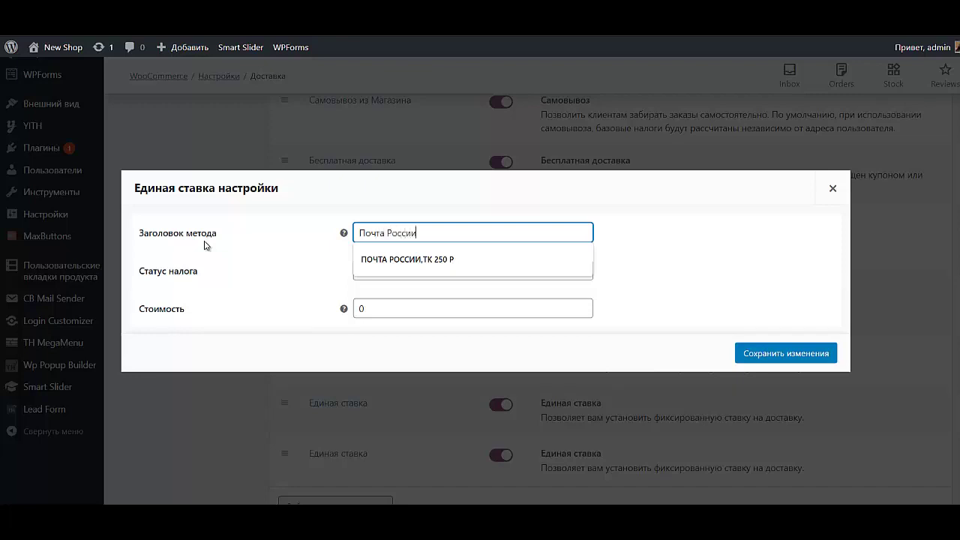
left_click(621, 276)
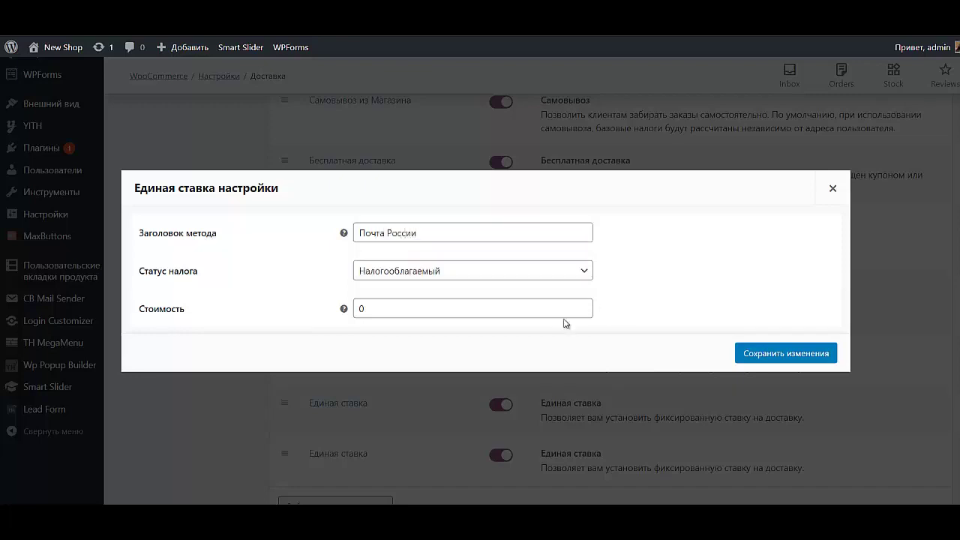
Set the Почта России method's tax status to Нет and its cost to 300, and save it.
left_click(467, 274)
left_click(439, 299)
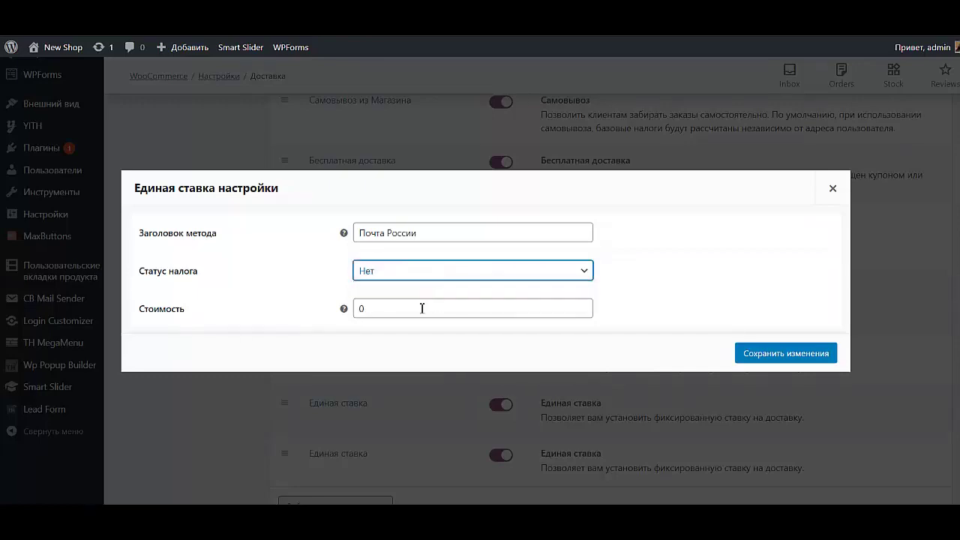
key("Tab")
type("300")
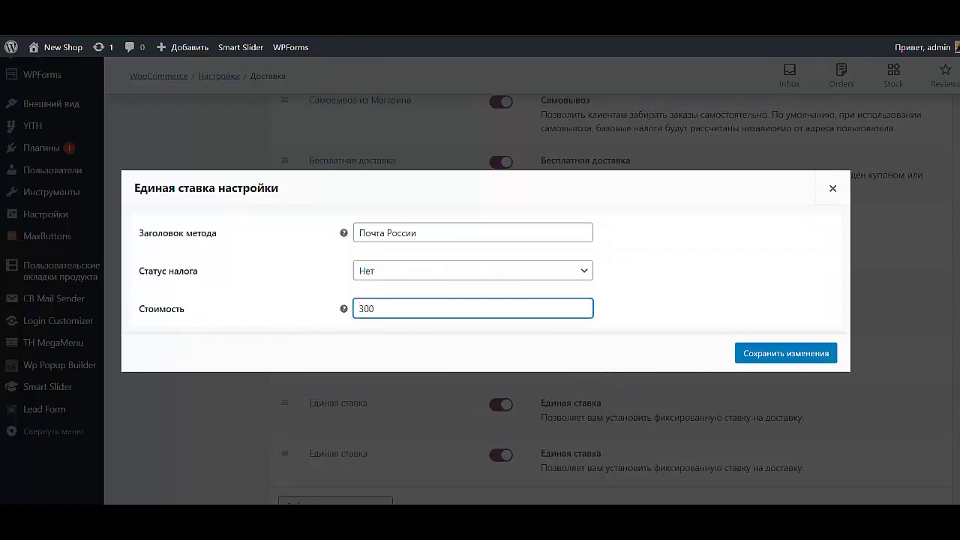
left_click(786, 353)
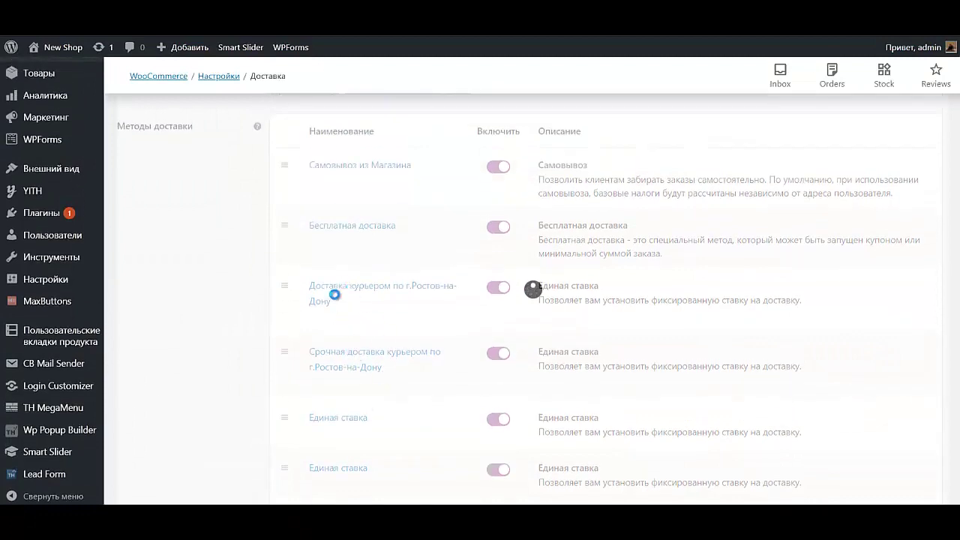
Shorten the two courier method titles to Курьером по г.Ростов-на-Дону and Срочная - курьером по г.Ростов-на-Дону, saving each.
left_click(328, 318)
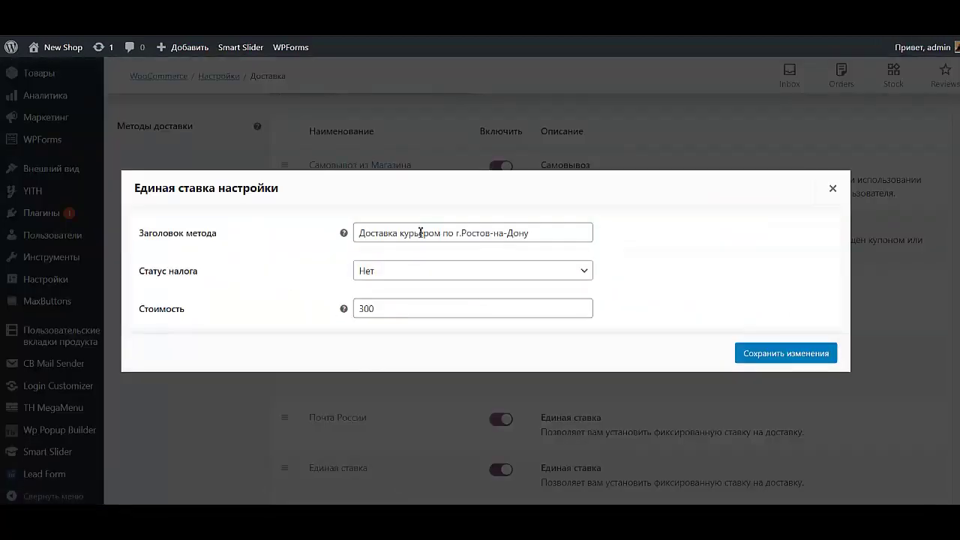
left_click_drag(401, 234, 247, 235)
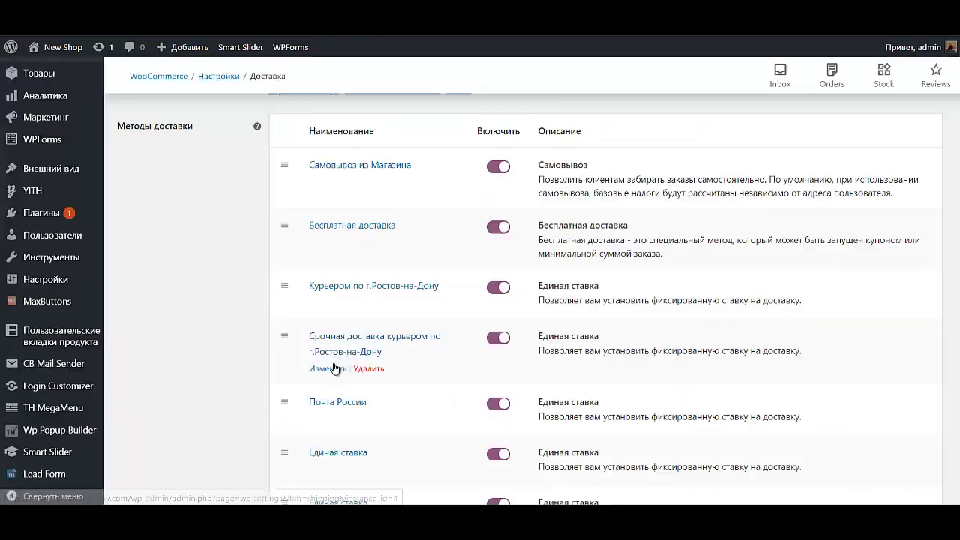
left_click(332, 369)
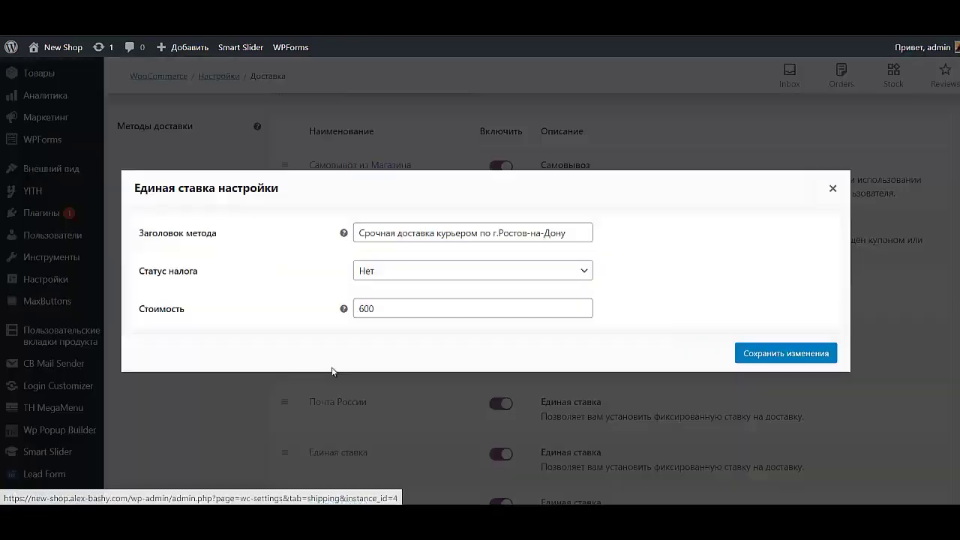
left_click_drag(400, 234, 435, 236)
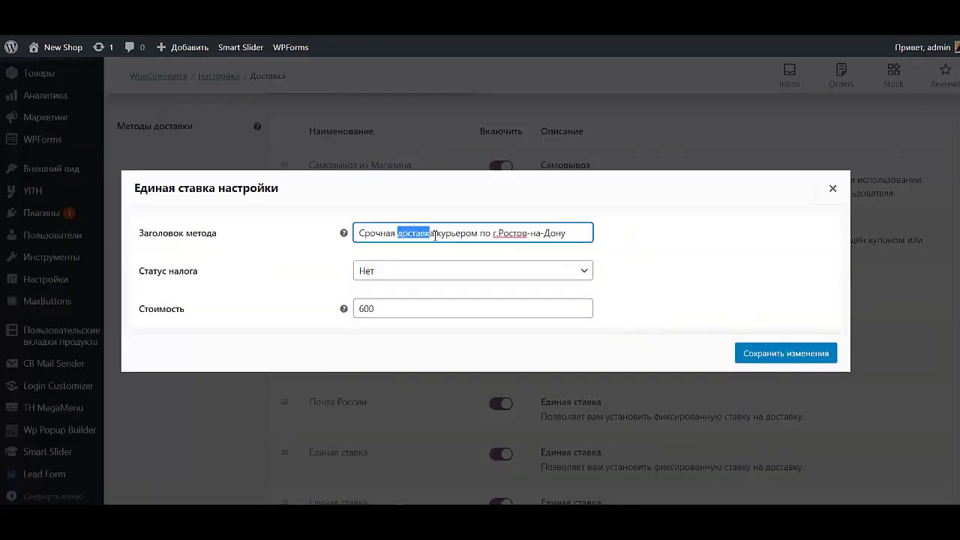
key("BackSpace")
type("-")
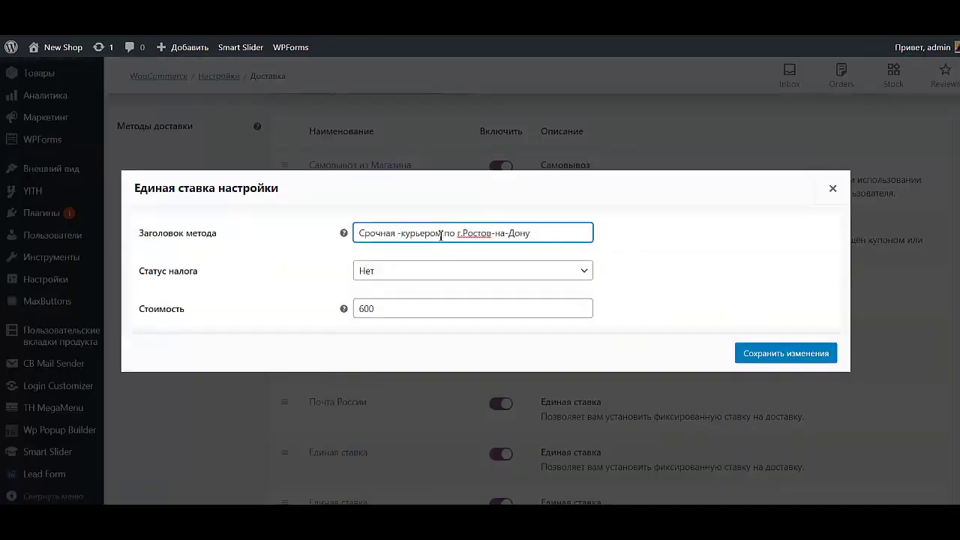
left_click(768, 353)
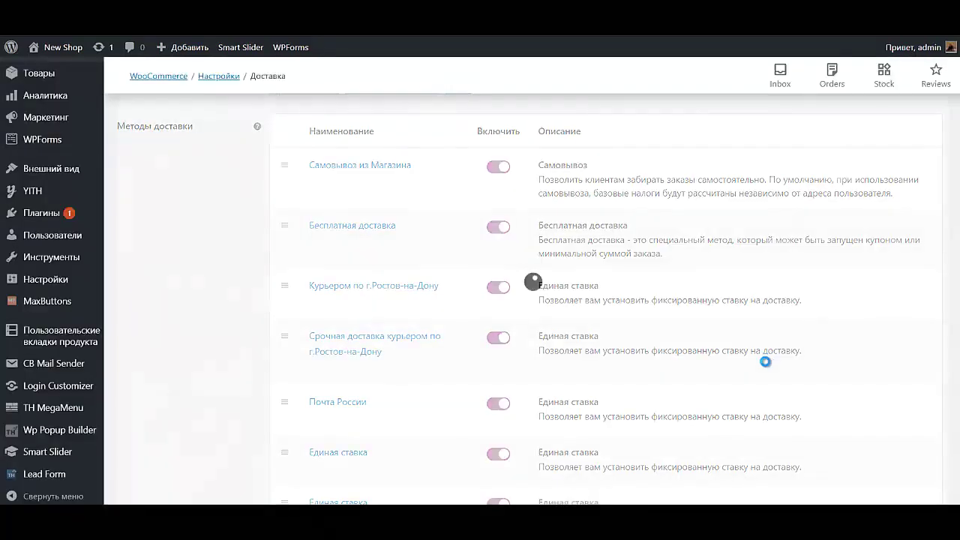
Change the title of the Единая ставка method below Почта России to Транспортными компаниями.
scroll(435, 407, "down", 2)
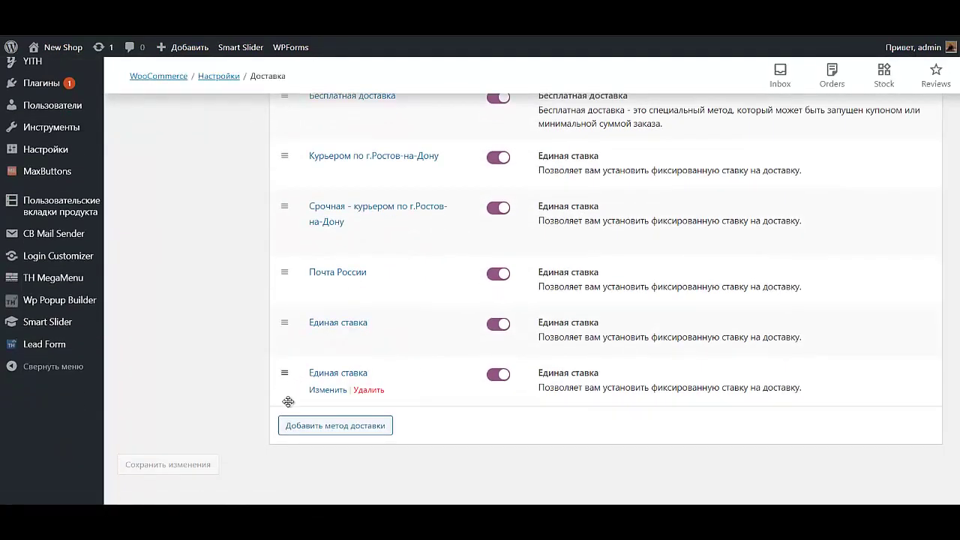
left_click(324, 340)
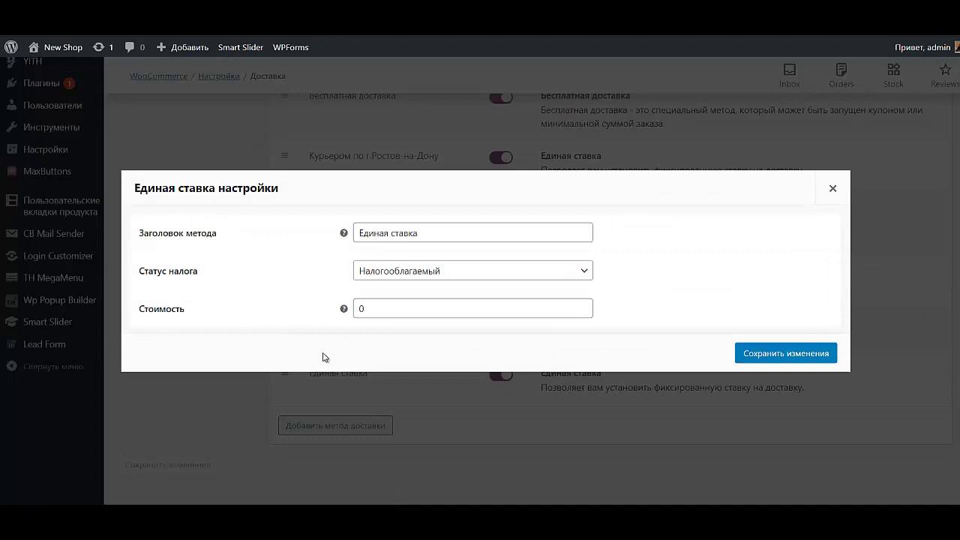
left_click_drag(423, 231, 232, 243)
type("Транспортными компаниями")
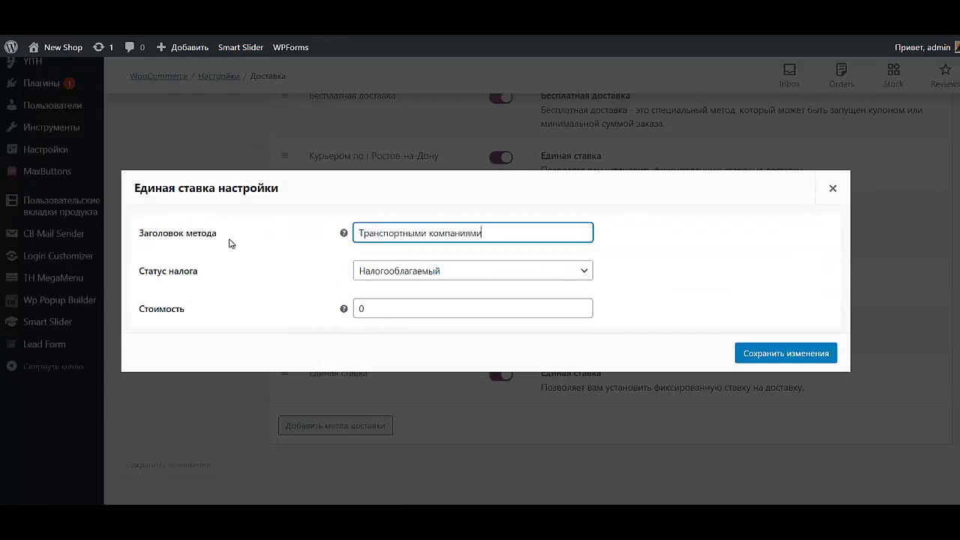
Set the Транспортными компаниями method's tax status to Нет and its cost to 700, and save it.
left_click(508, 272)
left_click(387, 302)
key("Tab")
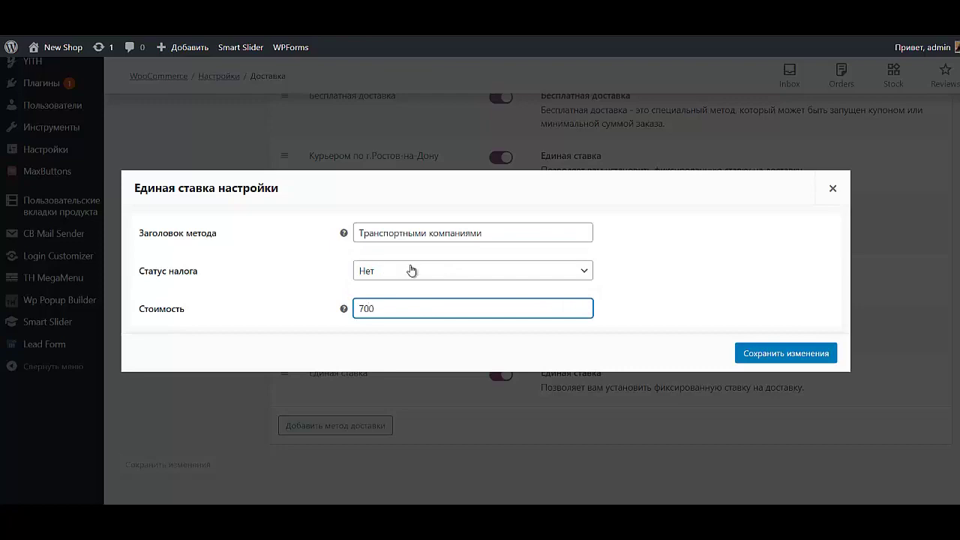
left_click(754, 353)
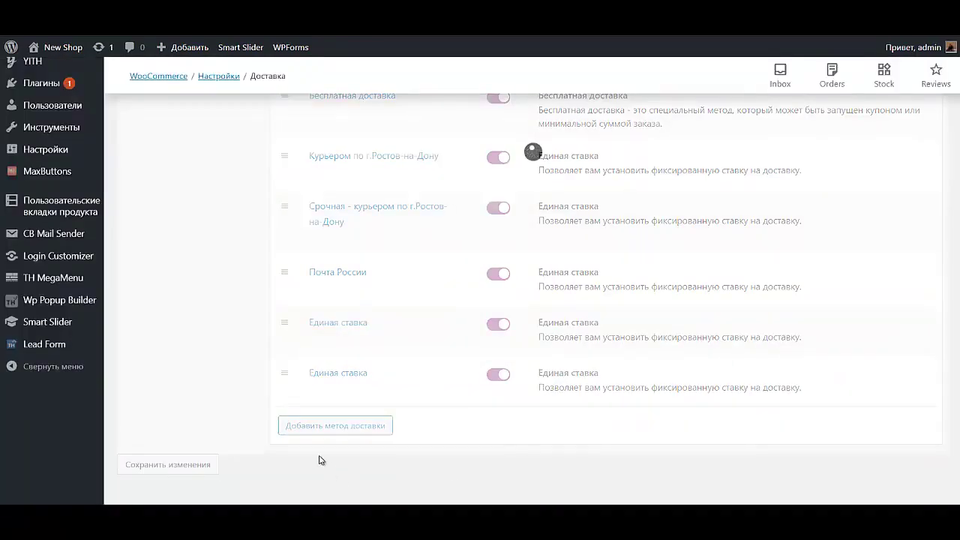
Title the last Единая ставка method В постаматы, set its tax status to Нет and cost to 200, and save it.
left_click(328, 392)
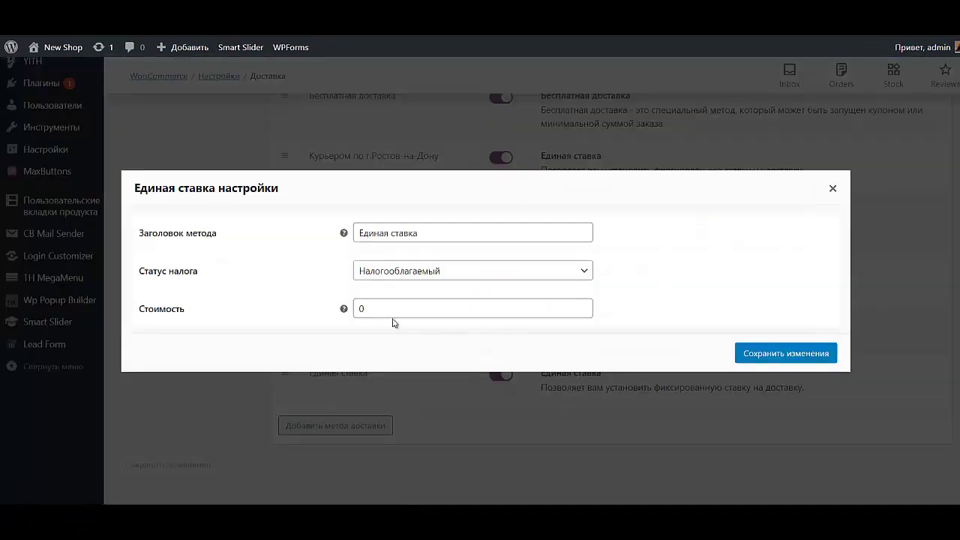
type("В постаматы")
left_click(427, 270)
left_click(426, 298)
key("Tab")
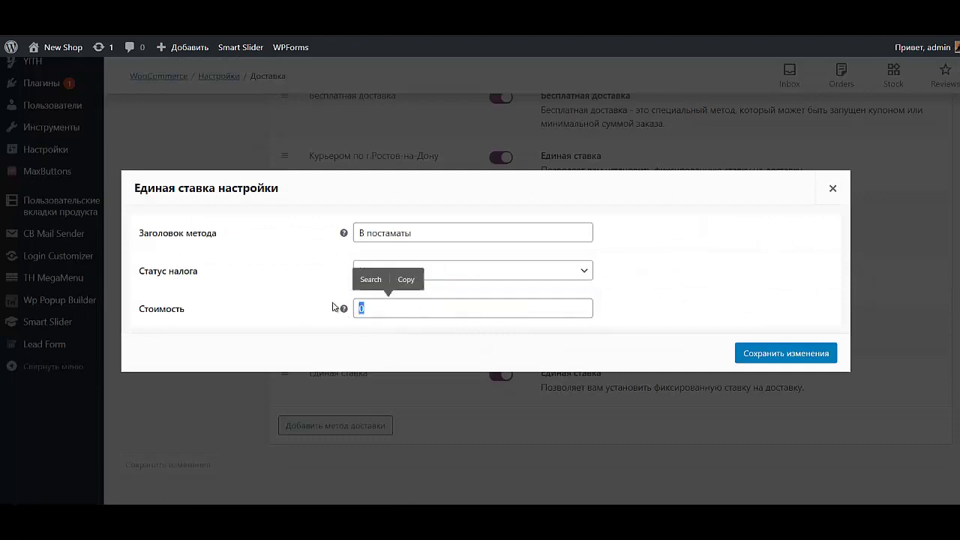
type("200")
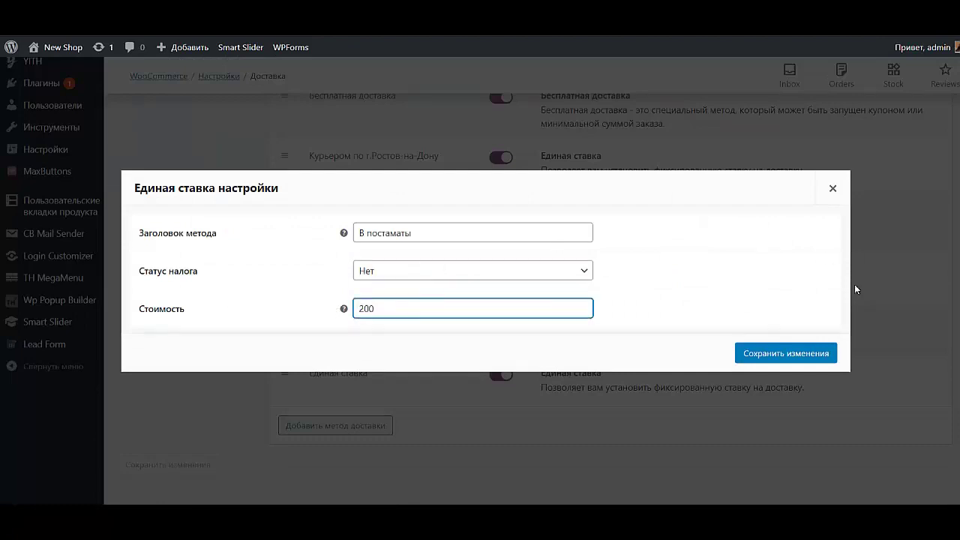
left_click(807, 355)
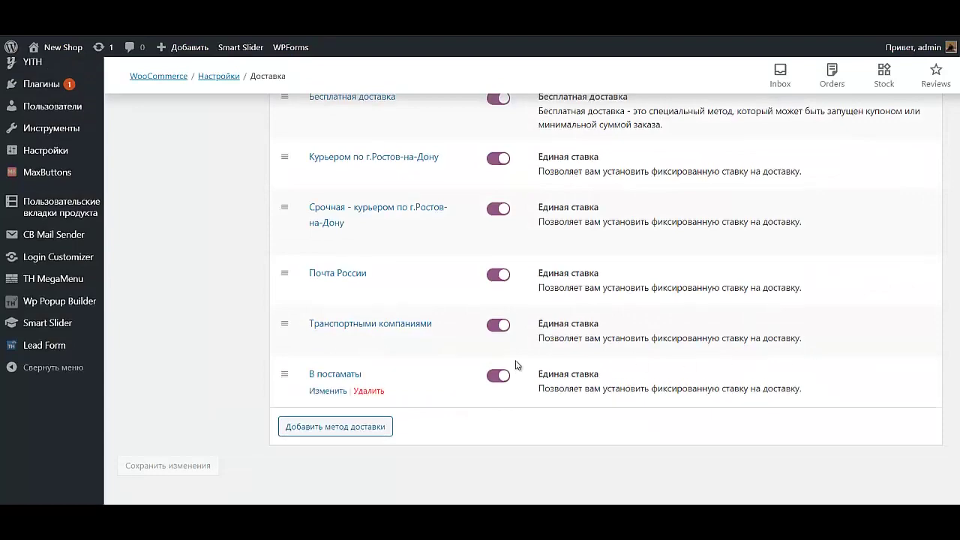
Review the full list of delivery methods set up for the Россия zone.
scroll(514, 364, "up", 4)
scroll(515, 364, "down", 1)
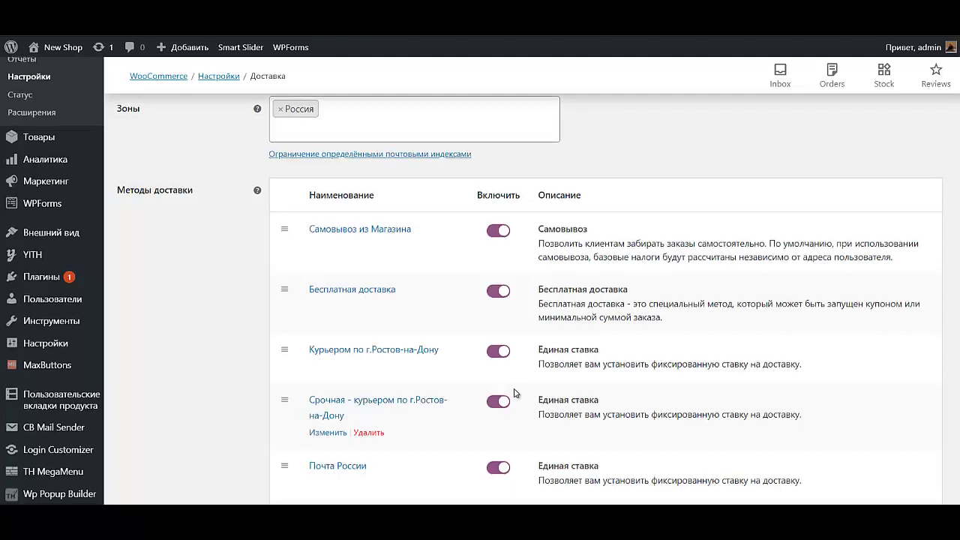
scroll(515, 394, "down", 3)
scroll(515, 394, "up", 4)
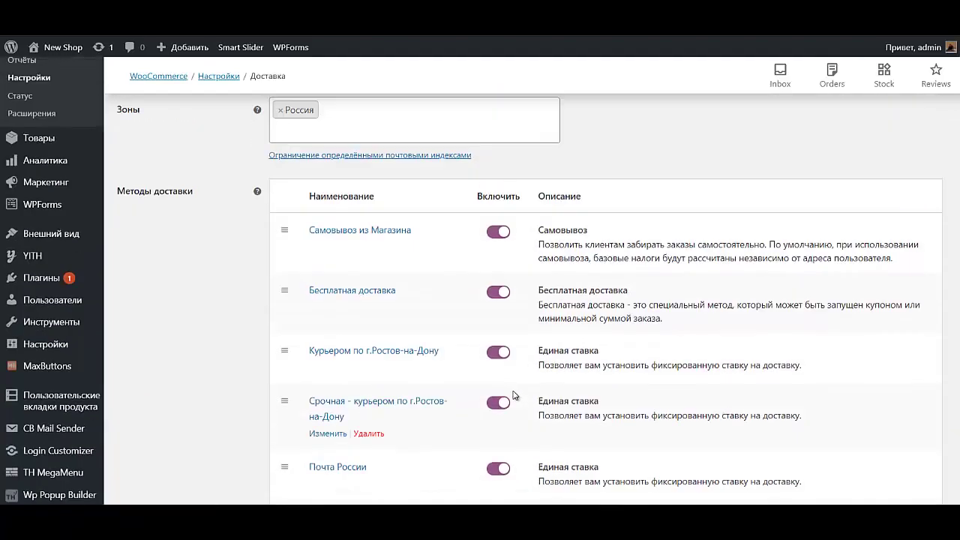
scroll(508, 402, "down", 5)
scroll(508, 403, "up", 5)
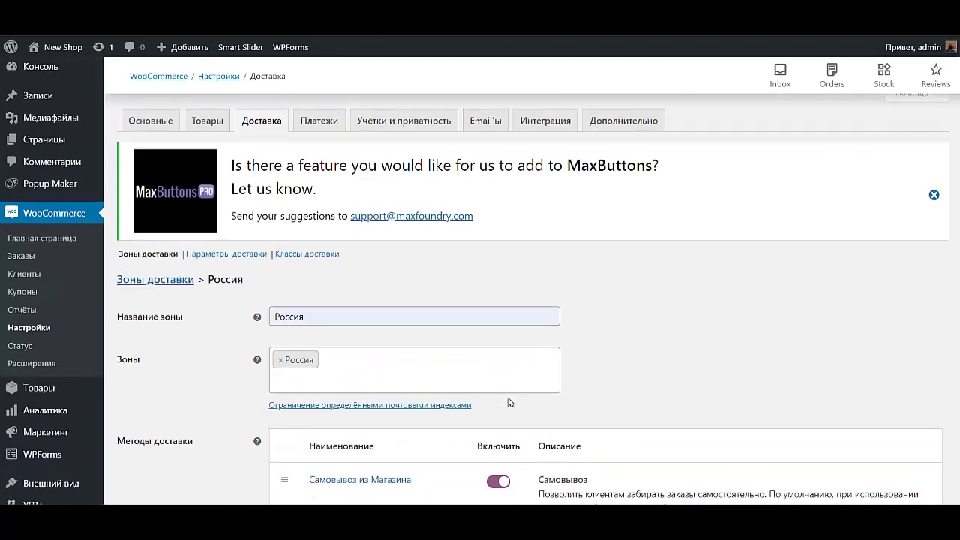
scroll(508, 403, "down", 5)
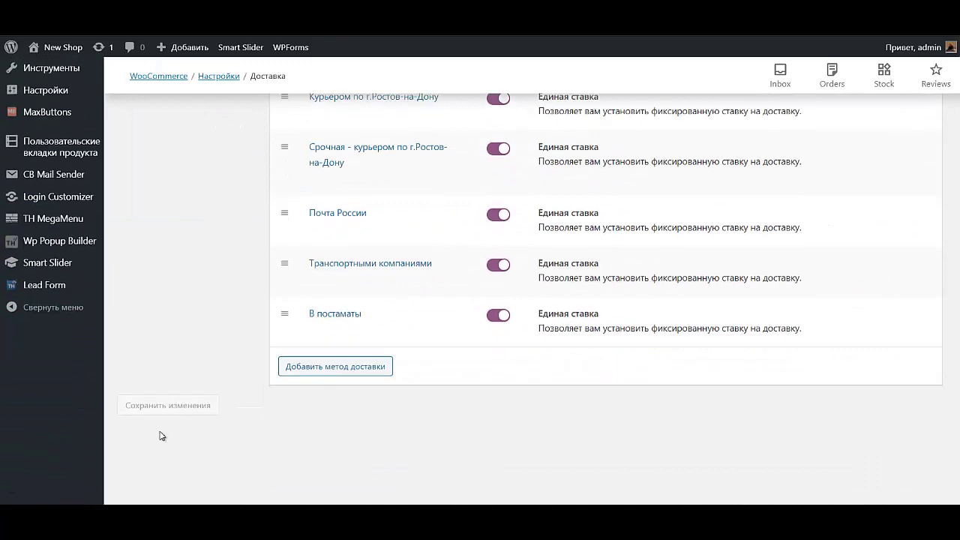
Enable the Прямой банковский перевод and Оплата при доставке payment methods in the payment settings.
scroll(161, 435, "up", 7)
left_click(320, 133)
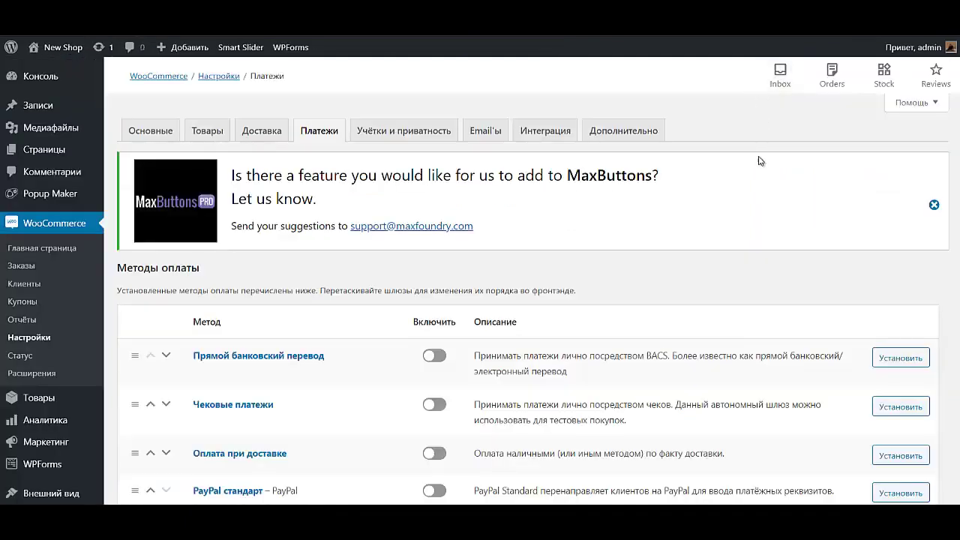
scroll(437, 229, "down", 2)
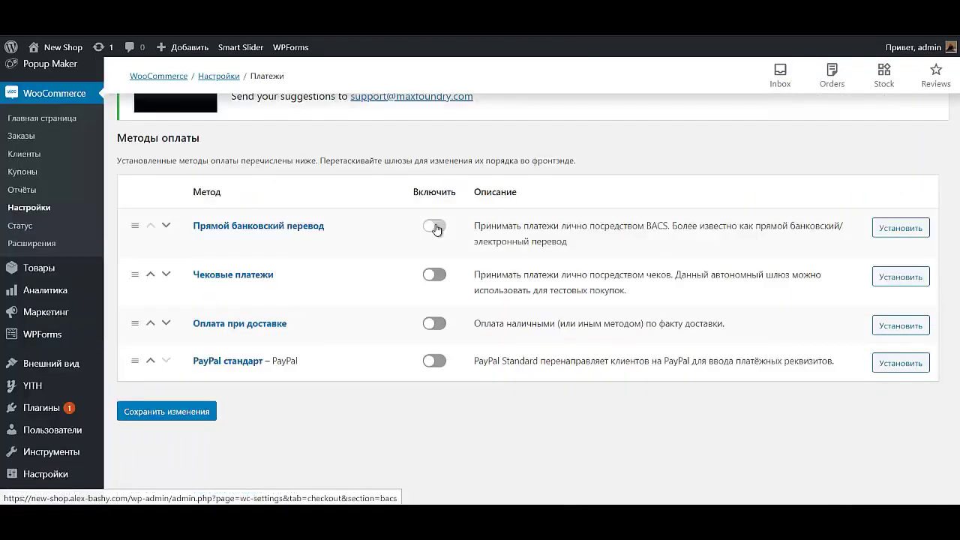
left_click(435, 227)
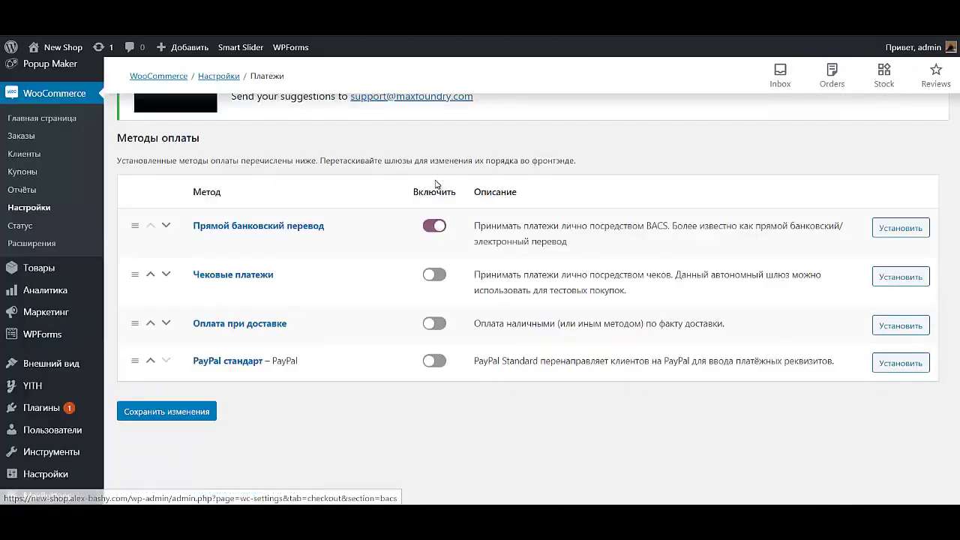
left_click(435, 324)
Title the Оплата при доставке method Наложенный платеж and describe it as «Вы осуществляете оплату за заказ наличными или картой при доставке заказа».
left_click(273, 325)
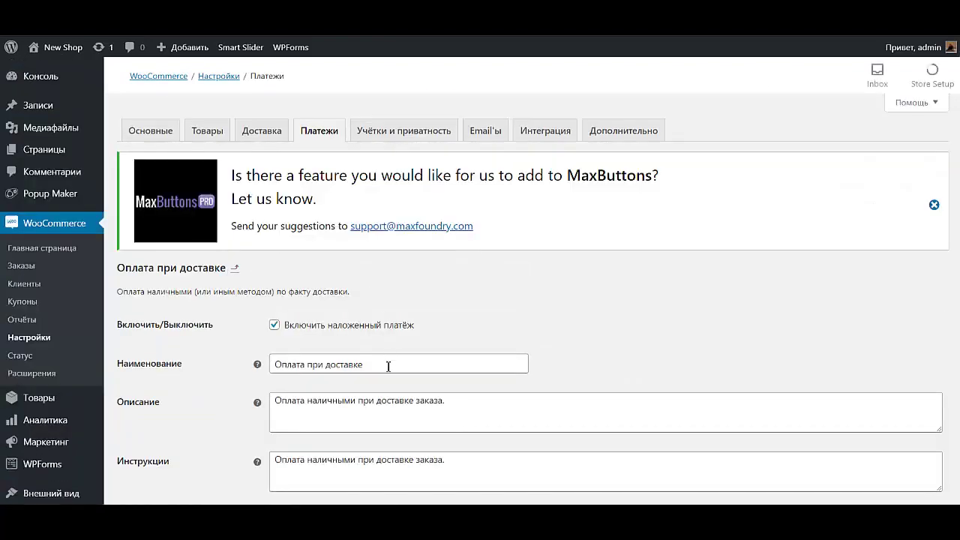
left_click_drag(388, 366, 262, 365)
type("Наложенный платеж")
key("Tab")
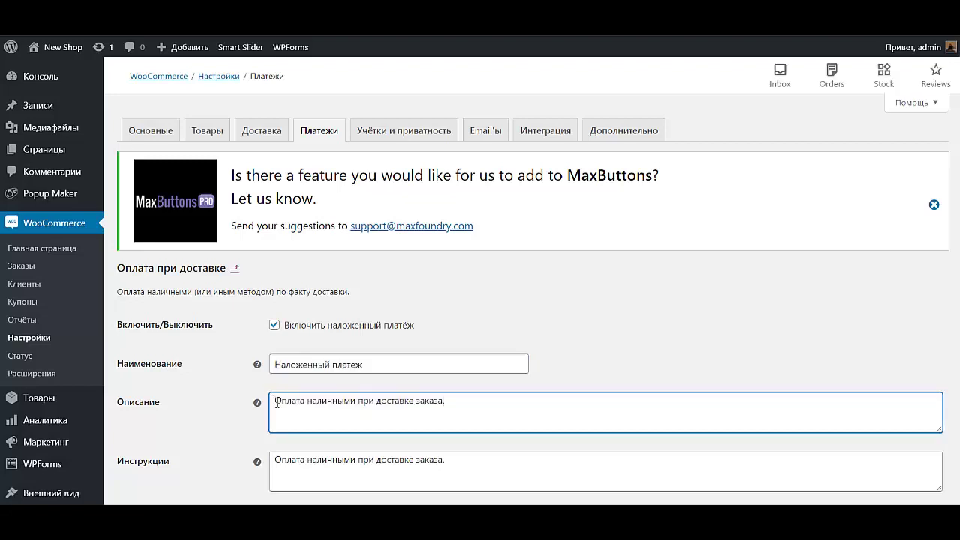
type("Вы осуществляете оплату за заказ наличными или картой при доставке заказа")
mouse_move(276, 402)
left_mouse_down()
mouse_move(645, 403)
mouse_move(271, 402)
left_mouse_up()
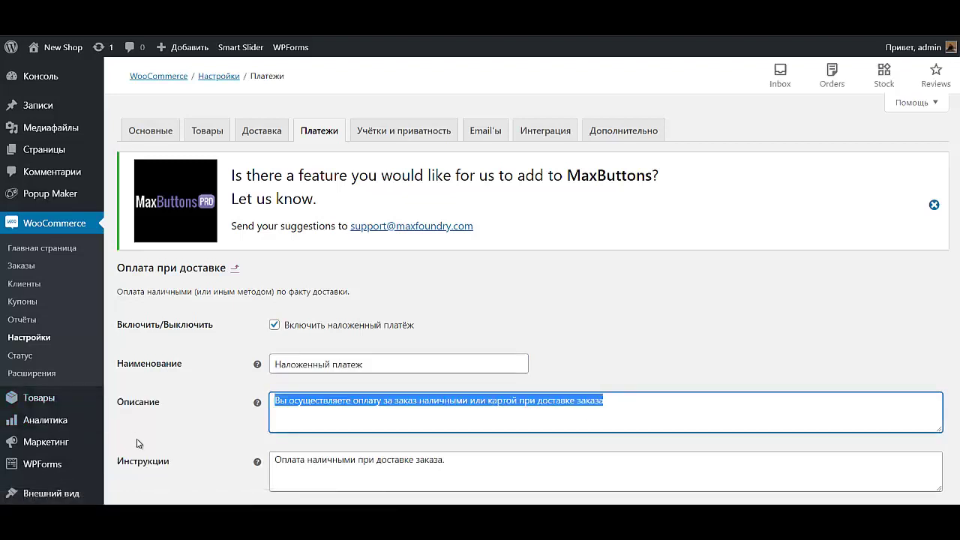
Replace the payment method's instructions with «Вы осуществляете оплату за заказ наличными или картой при доставке заказа».
scroll(324, 422, "down", 2)
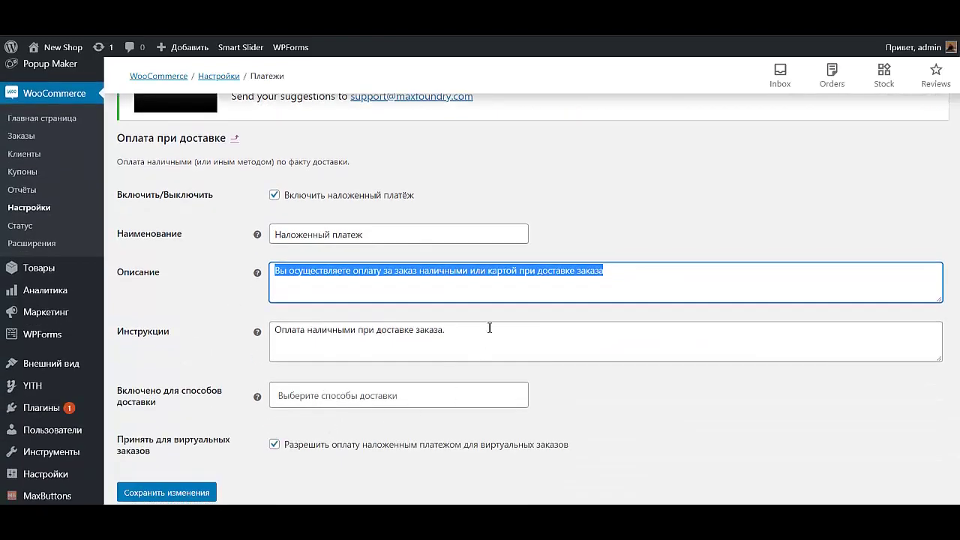
left_click_drag(489, 328, 193, 341)
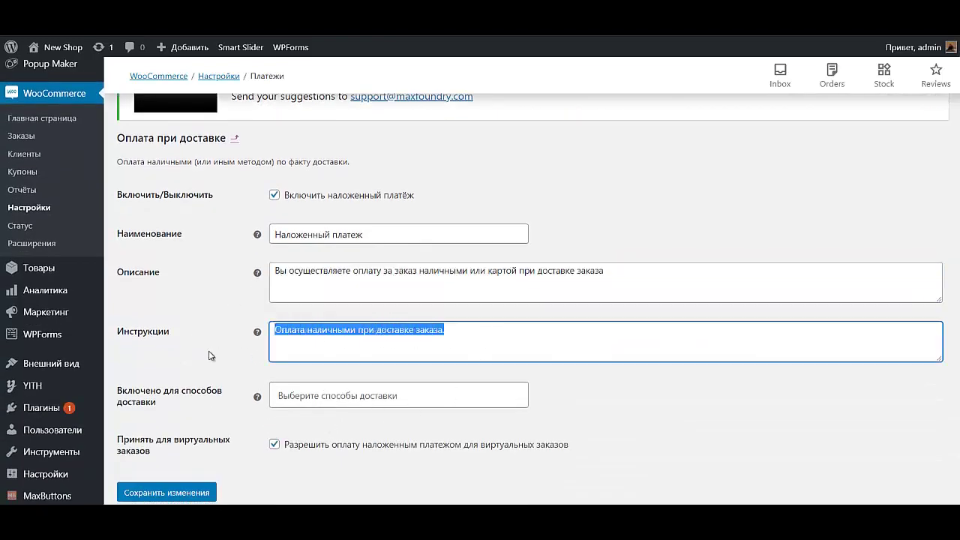
type("Вы осуществляете оплату за заказ наличными или картой при доставке заказа")
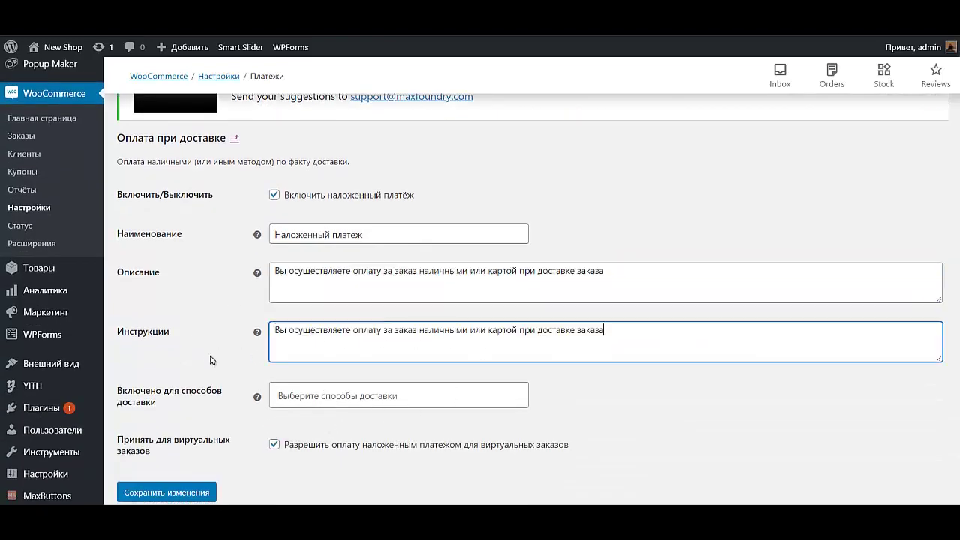
Enable Наложенный платеж for both Ростов-на-Дону courier methods, Почта России and Транспортными компаниями.
left_click(336, 398)
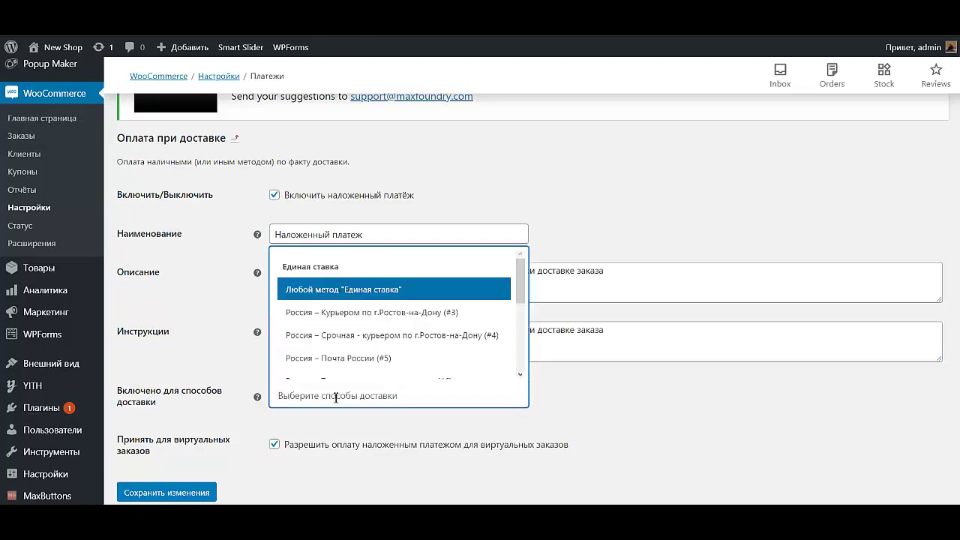
left_click(312, 319)
left_click(313, 414)
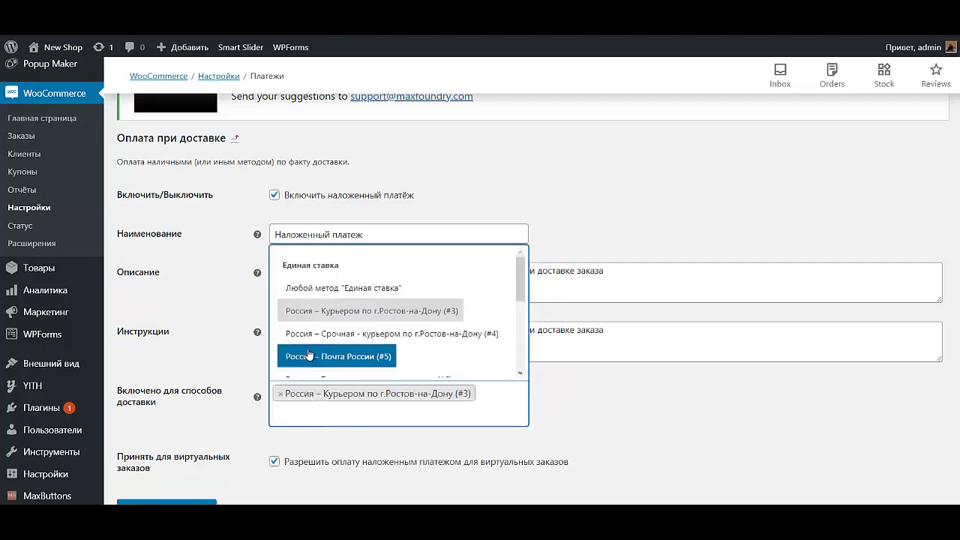
left_click(319, 335)
left_click(295, 433)
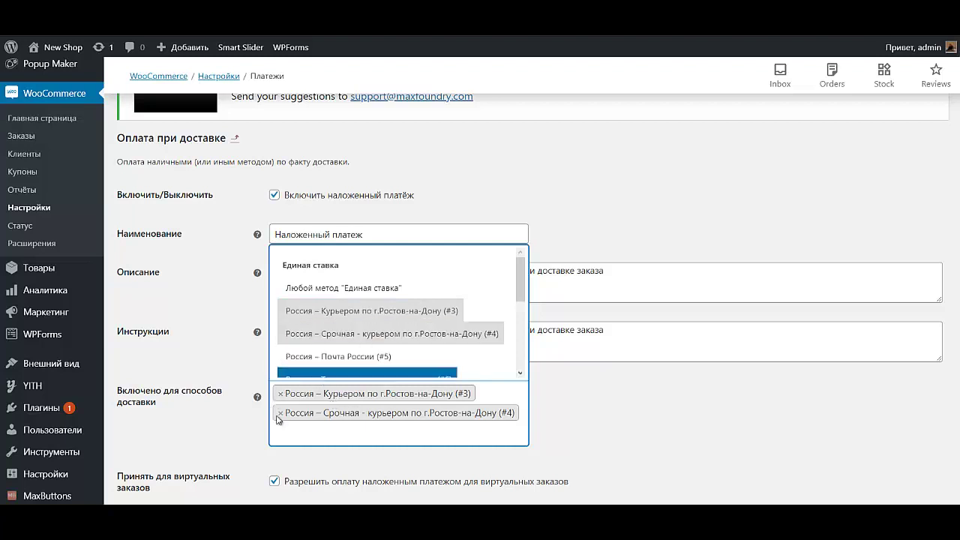
left_click(323, 354)
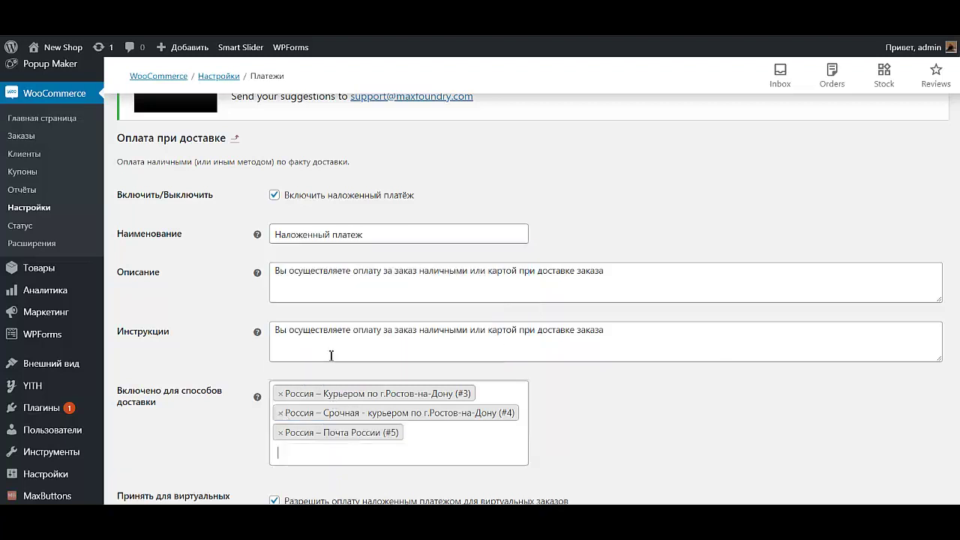
left_click(315, 451)
scroll(360, 300, "down", 3)
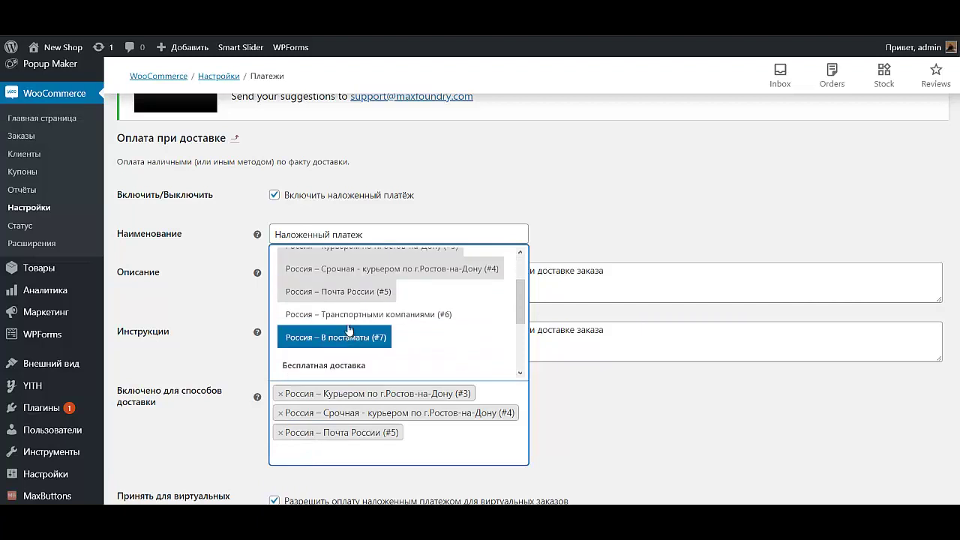
left_click(353, 318)
left_click(309, 472)
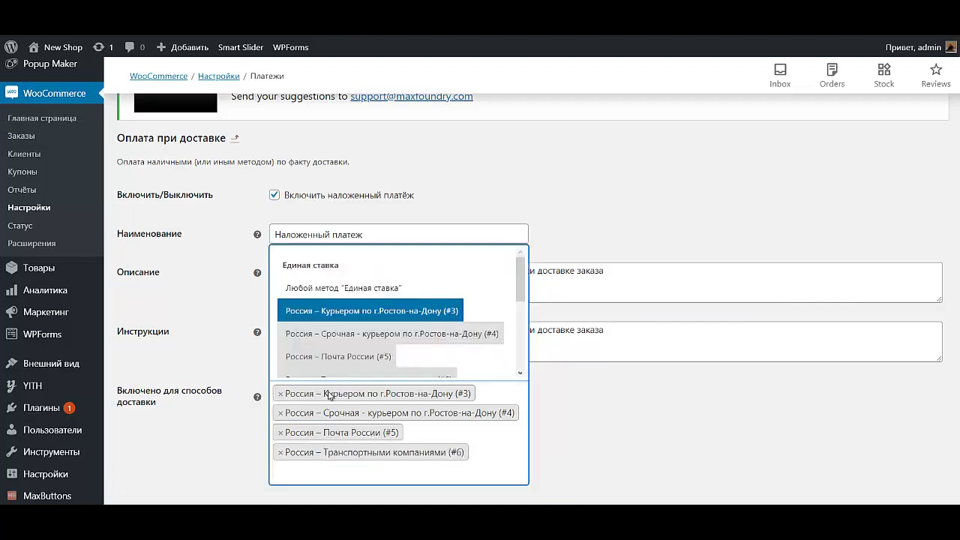
scroll(360, 338, "down", 3)
left_click(349, 272)
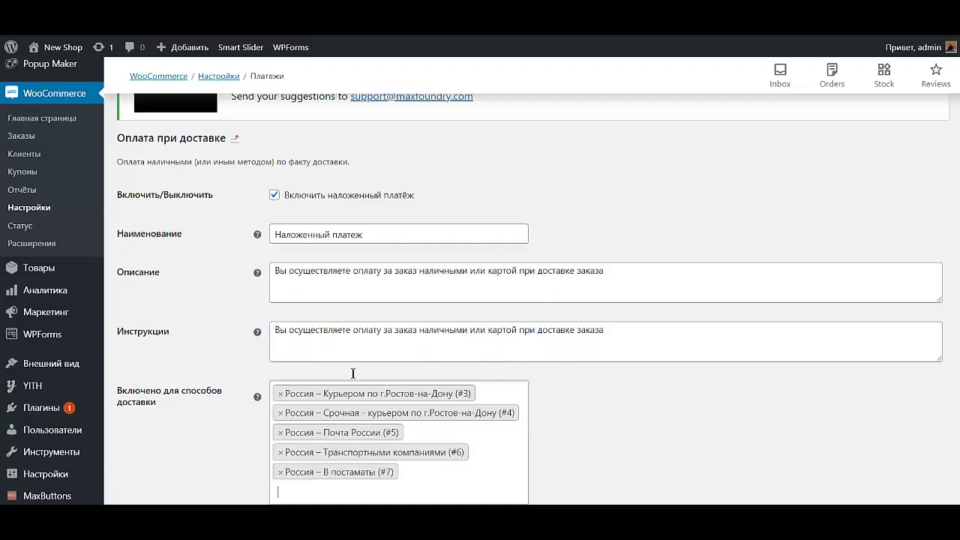
left_click(322, 501)
scroll(356, 360, "down", 3)
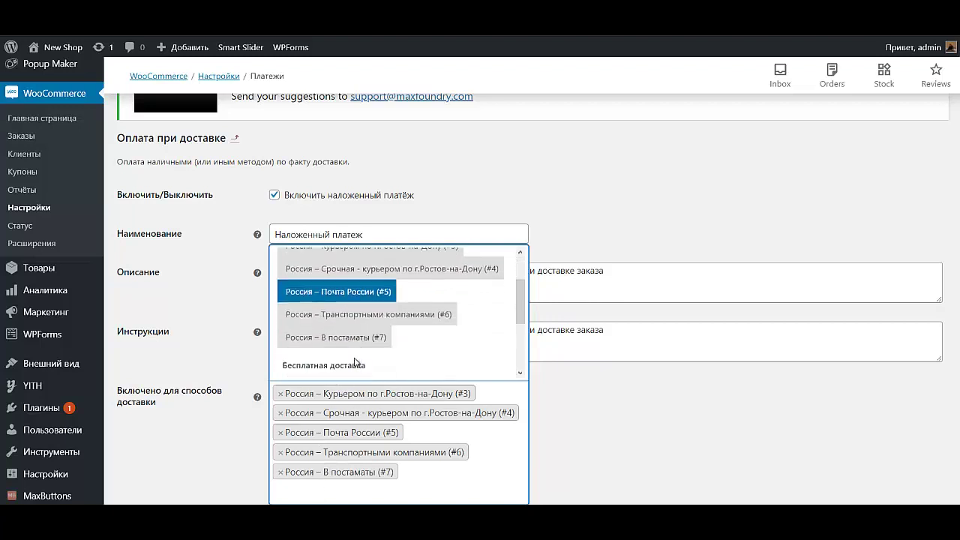
left_click(281, 473)
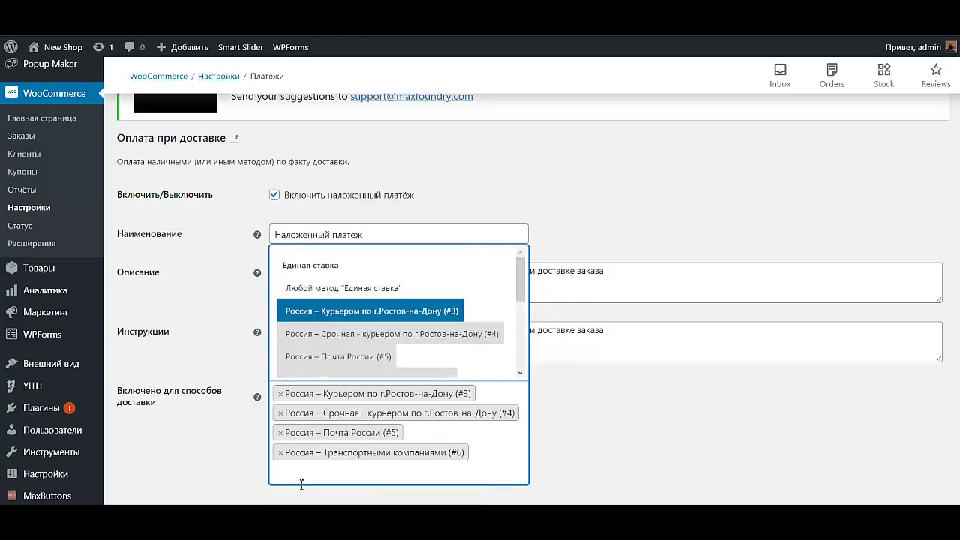
Add Россия – Бесплатная доставка to the delivery methods allowed for Наложенный платеж and save the changes.
scroll(338, 358, "down", 4)
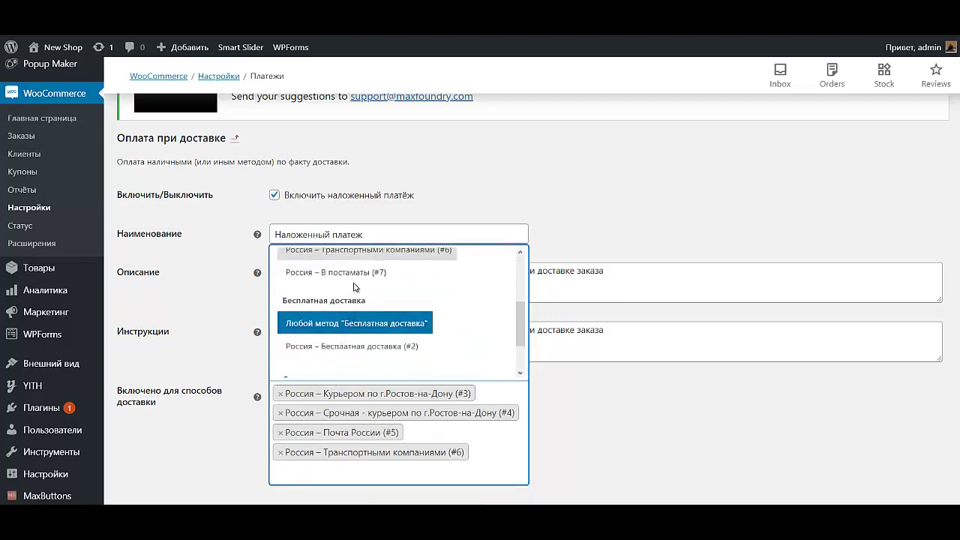
left_click(367, 348)
scroll(475, 467, "down", 3)
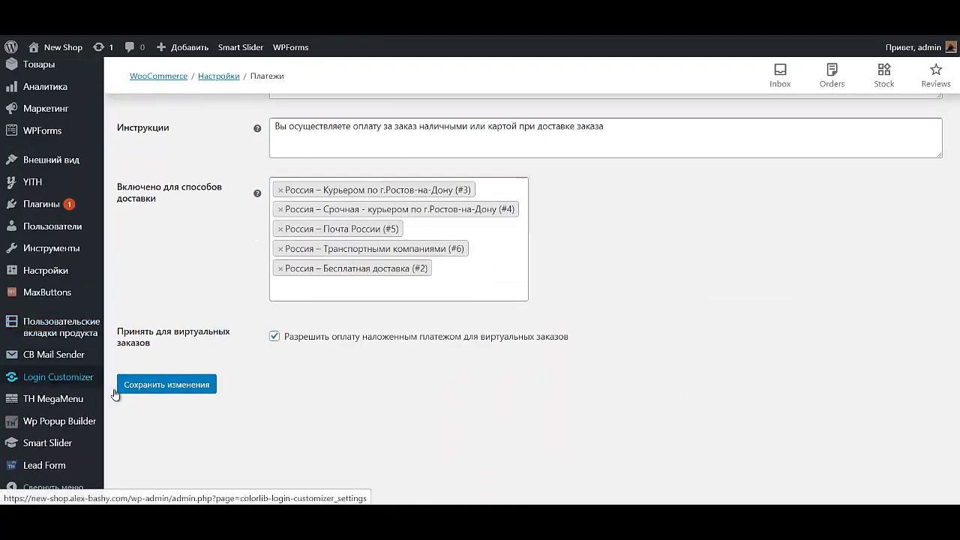
left_click(150, 386)
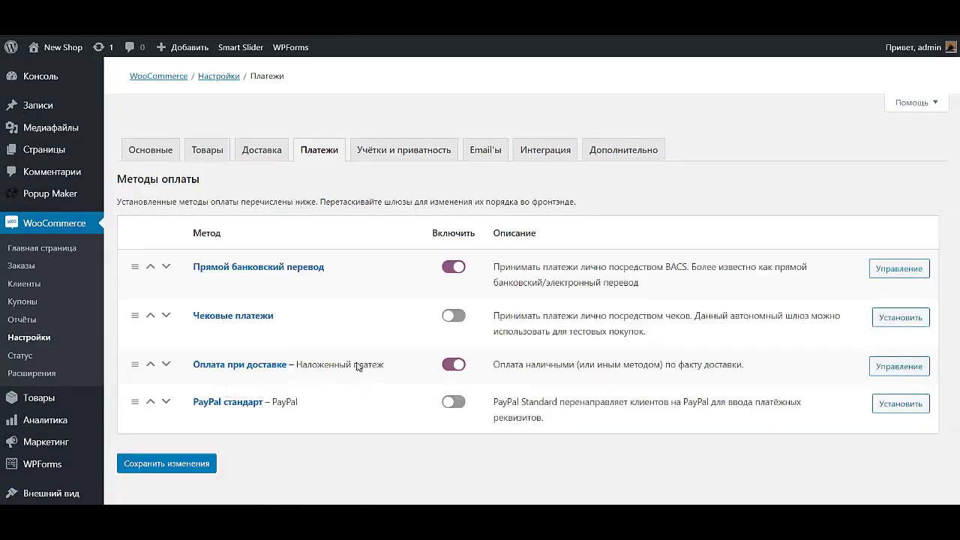
Change the title of the Прямой банковский перевод payment method to Авансовая оплата.
left_click(252, 262)
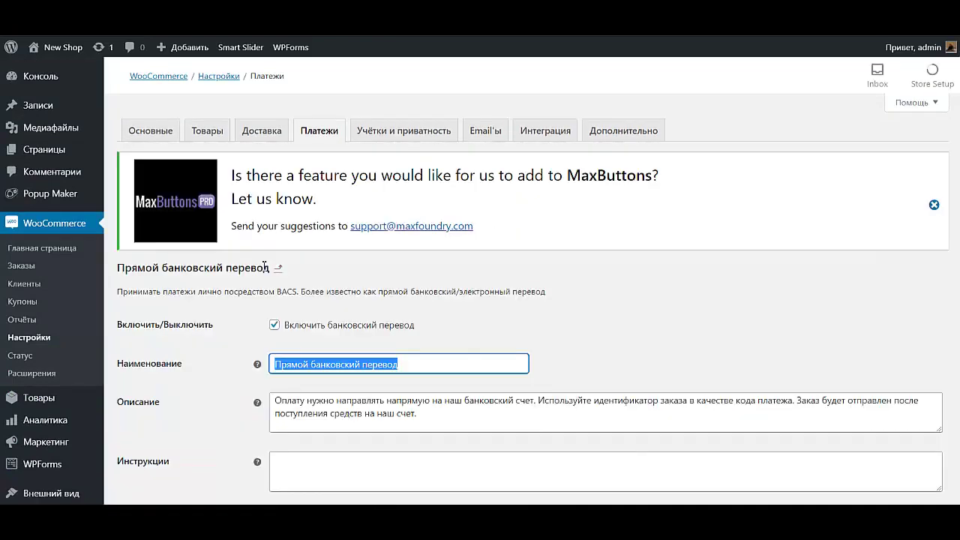
type("Б")
key("BackSpace")
type("Авансовая оплата")
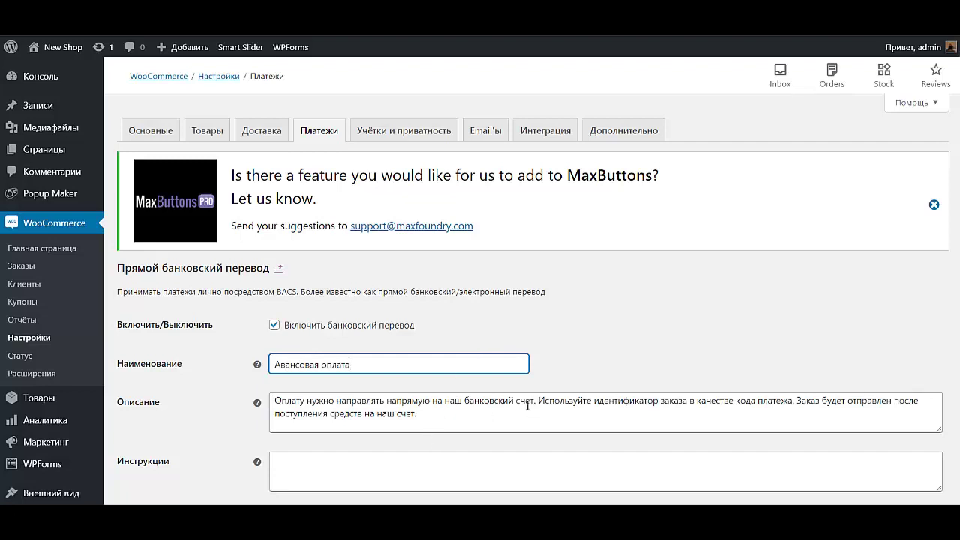
Set both description and instructions to «Оплату нужно направлять напрямую по нашим реквизитам. Заказ будет отправлен после поступления средств на счет».
left_click(463, 403)
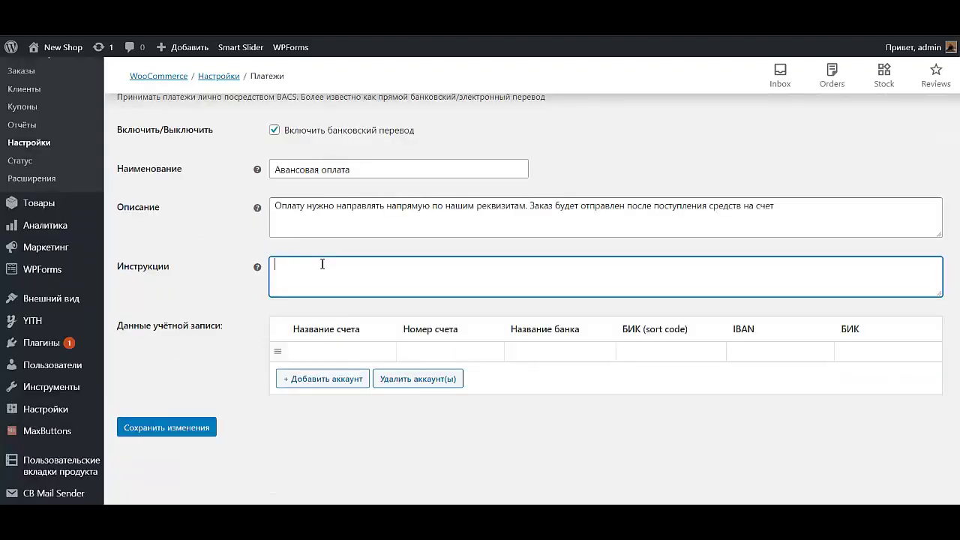
type("Оплату нужно направлять напрямую по нашим реквизитам. Заказ будет отправлен после поступления средств на счет")
Fill in the bank account row with the name БАНКОВСКАЯ КАРТА, the card number and the bank СБЕРБАНК РОССИИ.
left_click(330, 351)
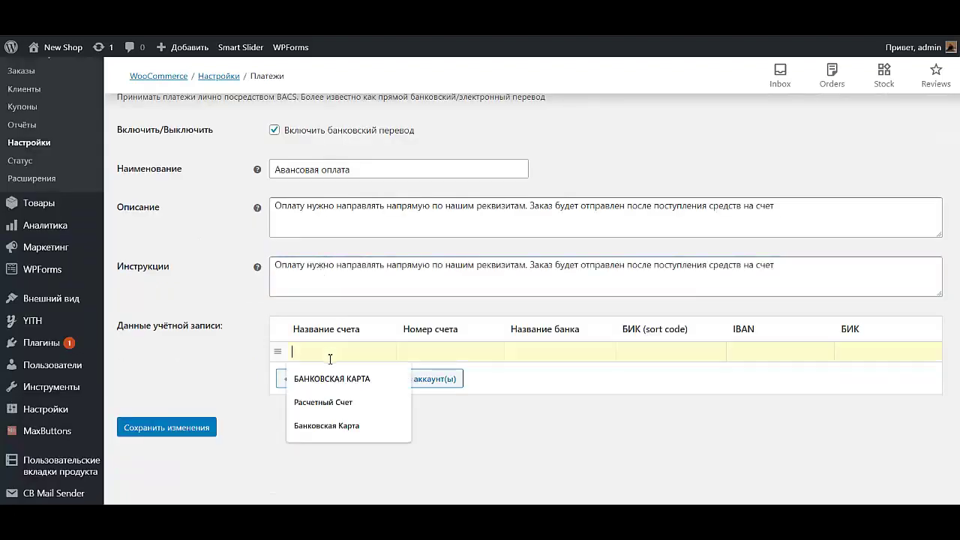
left_click(331, 378)
left_click(439, 351)
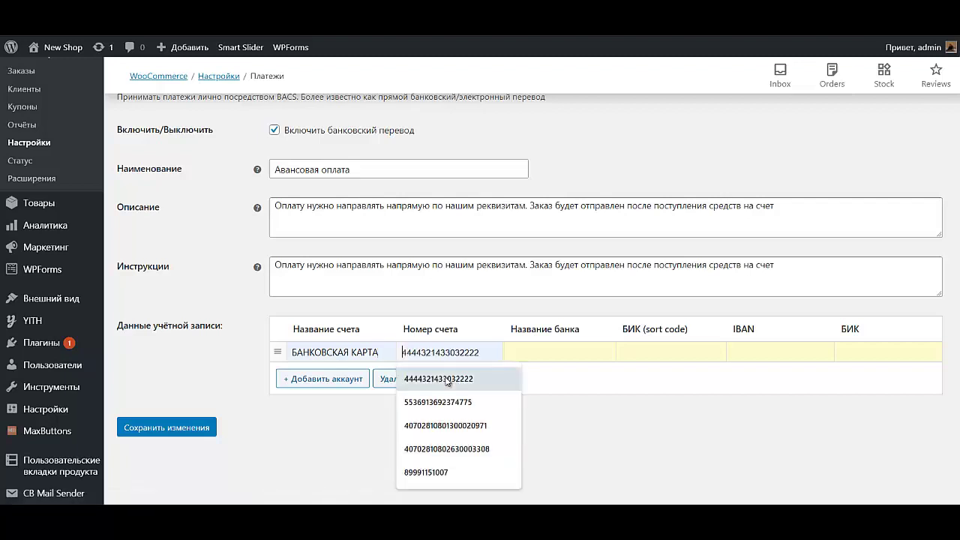
left_click(448, 379)
left_click(563, 352)
left_click(557, 207)
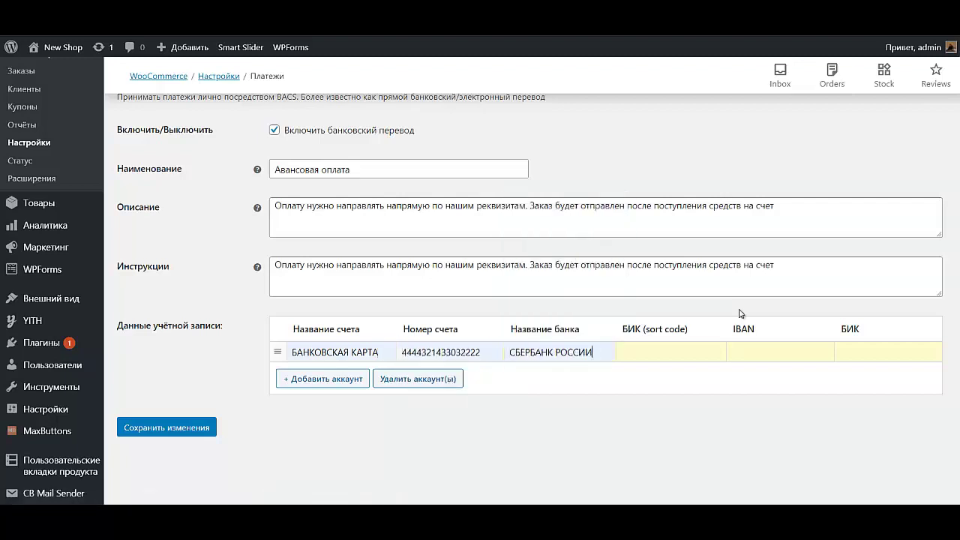
left_click(714, 343)
left_click(643, 379)
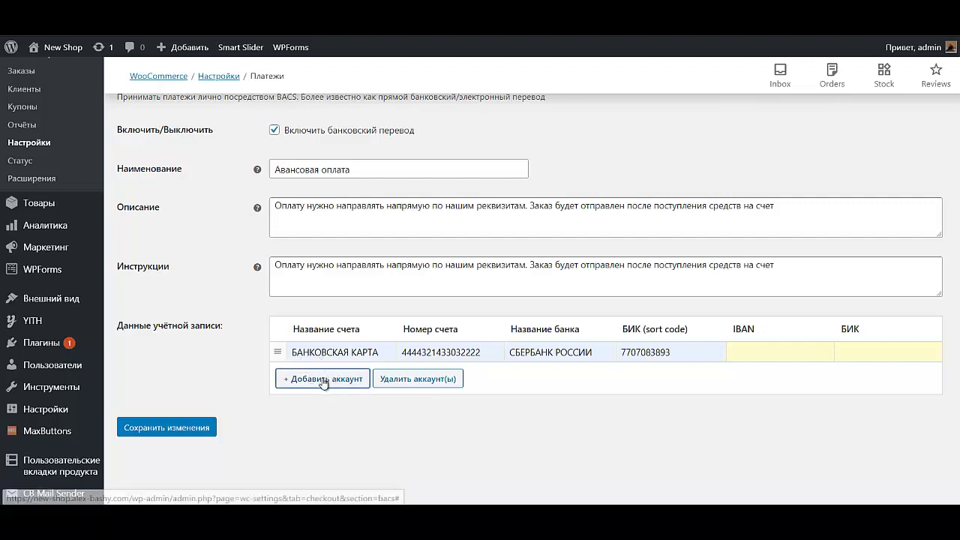
left_click(328, 384)
left_click(328, 387)
Name the second account Расчетный Счет and rename the first account as Банковская Карта.
left_click(324, 332)
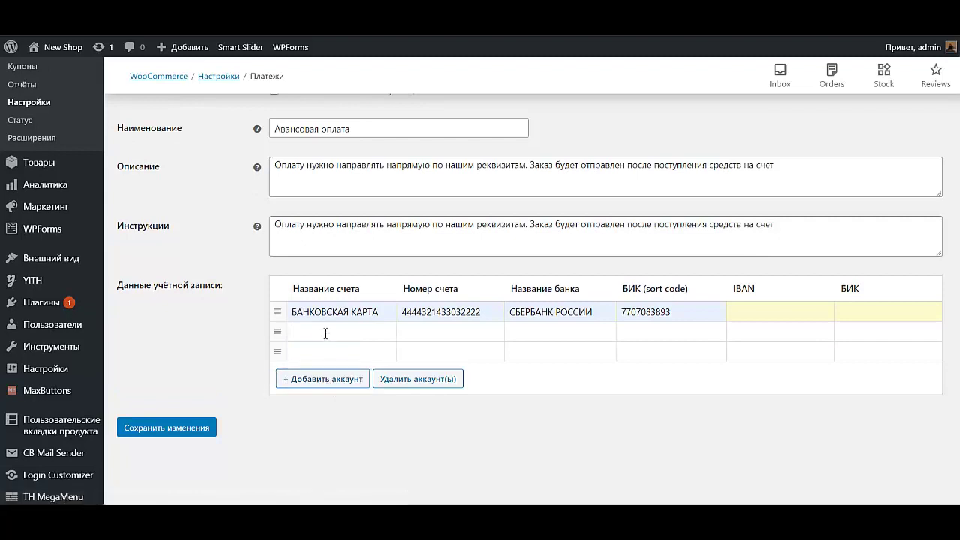
left_click(335, 358)
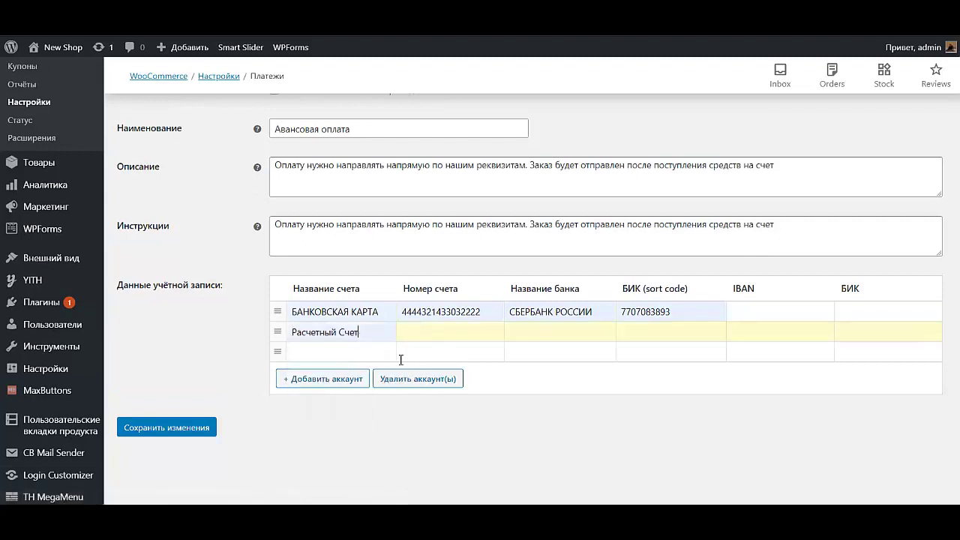
left_click(300, 335)
left_click(343, 319)
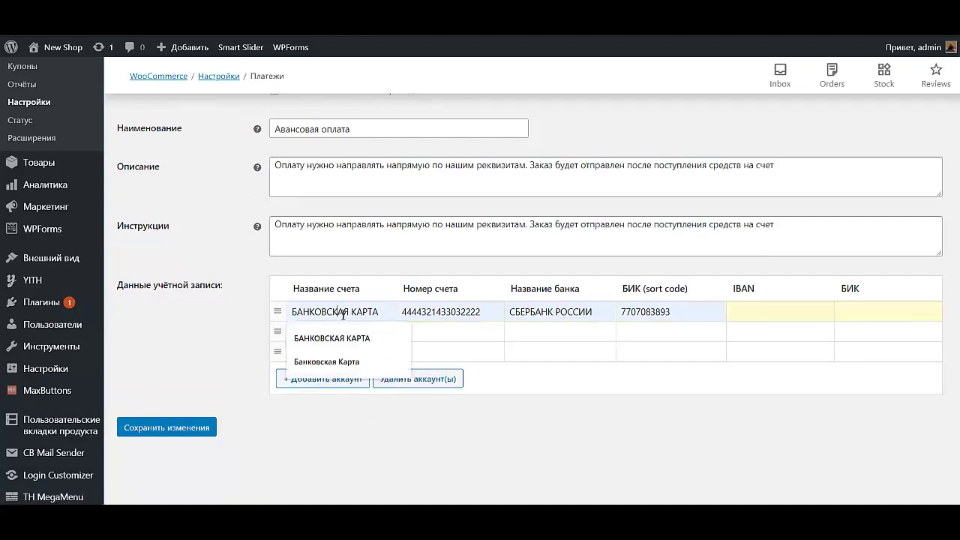
left_click(342, 362)
left_click(455, 341)
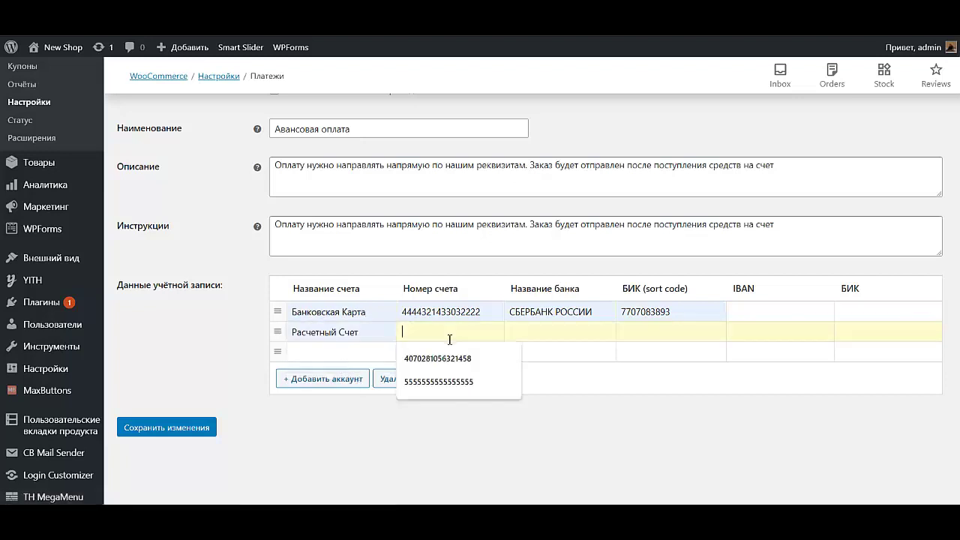
left_click(452, 358)
left_click(543, 338)
left_click(546, 358)
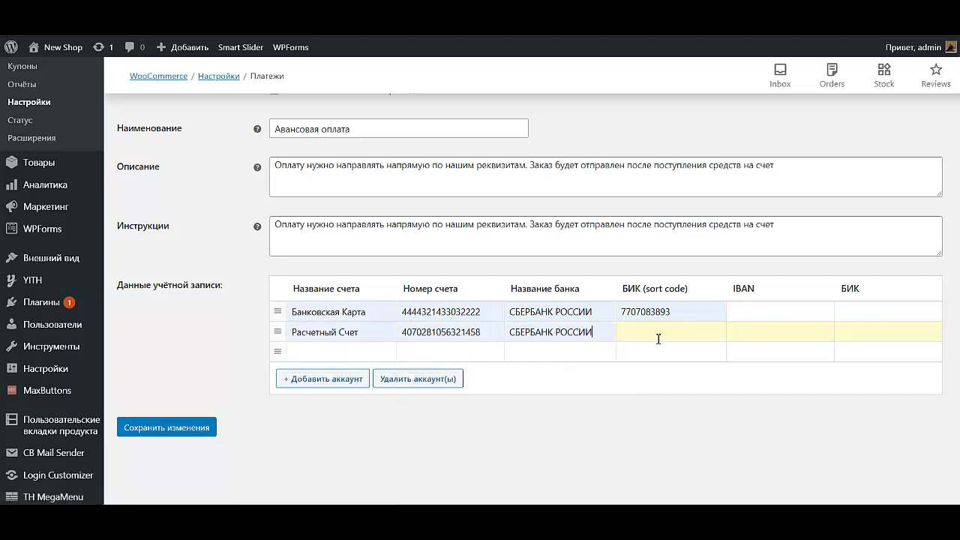
left_click(657, 337)
left_click(645, 357)
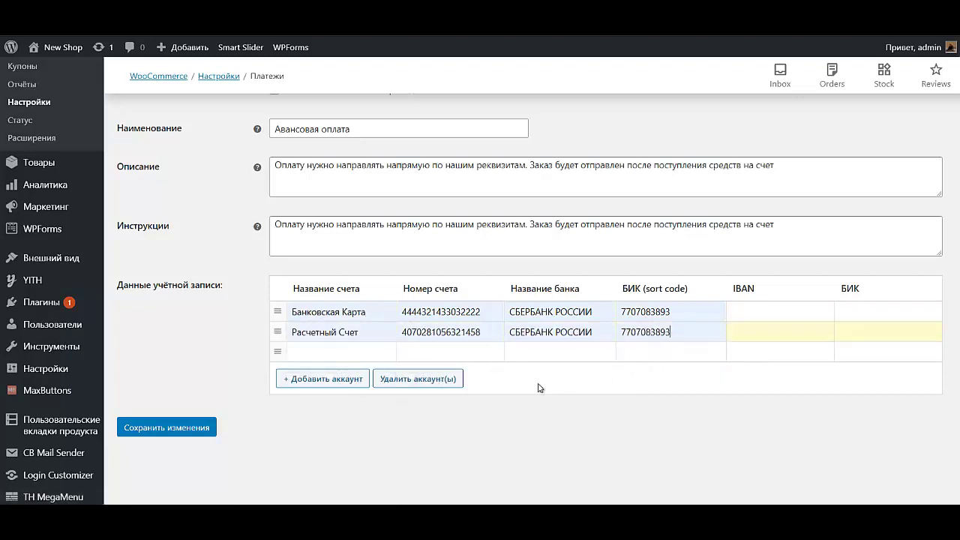
Fill in the third account row as Яндекс Кошелек with the wallet number and the bank Яндекс Деньги, and save the changes.
left_click(319, 354)
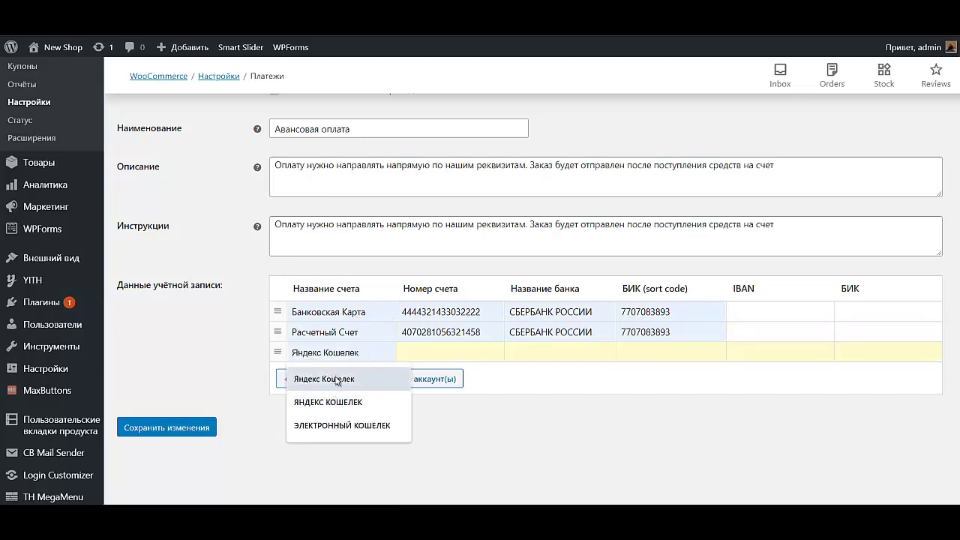
left_click(340, 381)
left_click(471, 357)
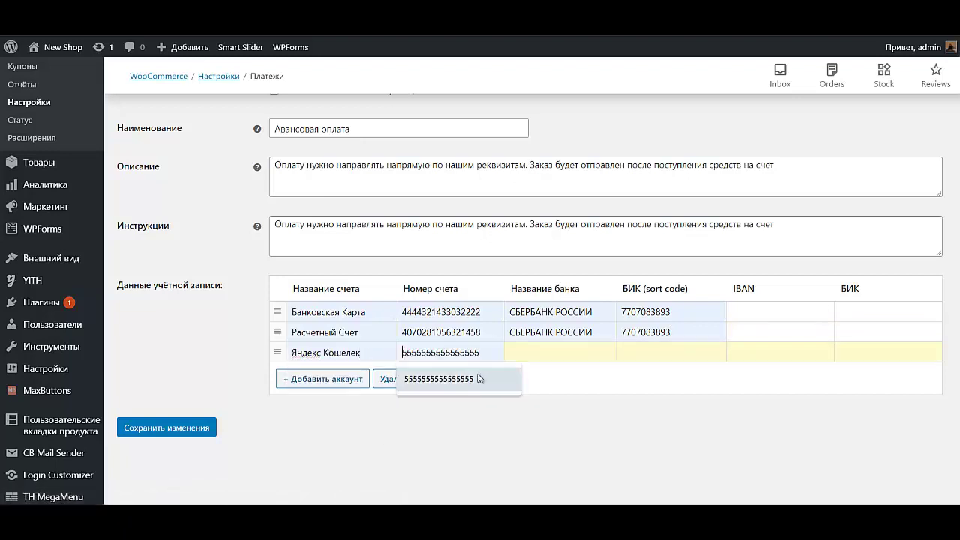
left_click(472, 381)
left_click(538, 354)
left_click(558, 379)
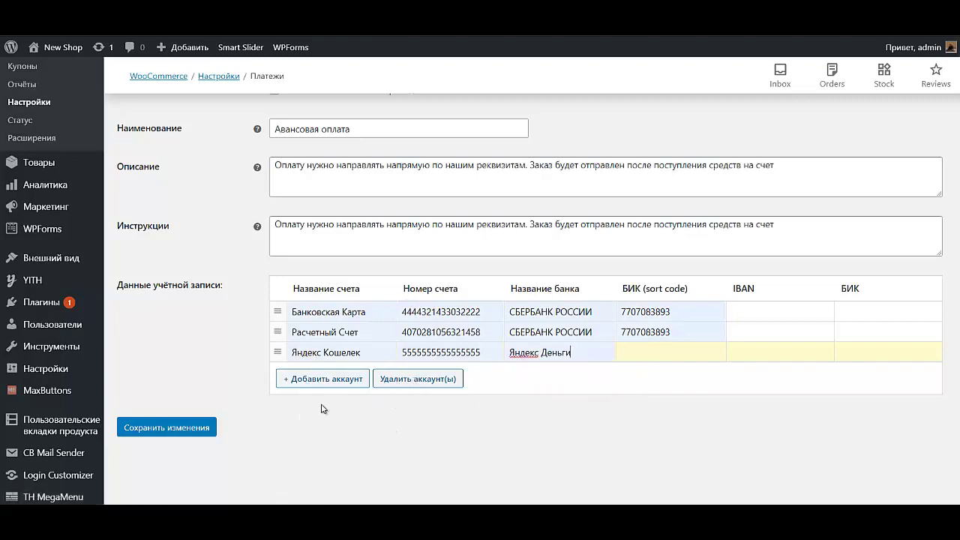
left_click(177, 429)
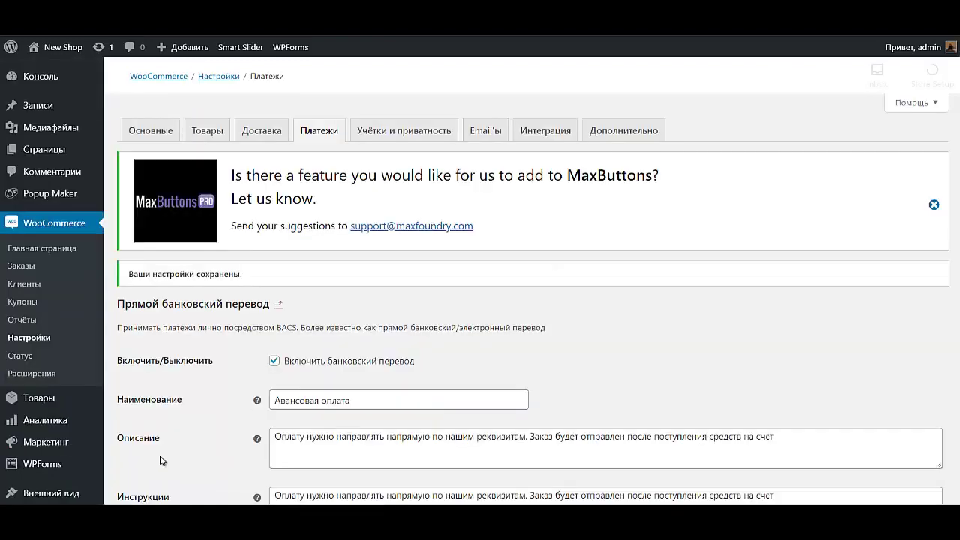
scroll(97, 442, "down", 3)
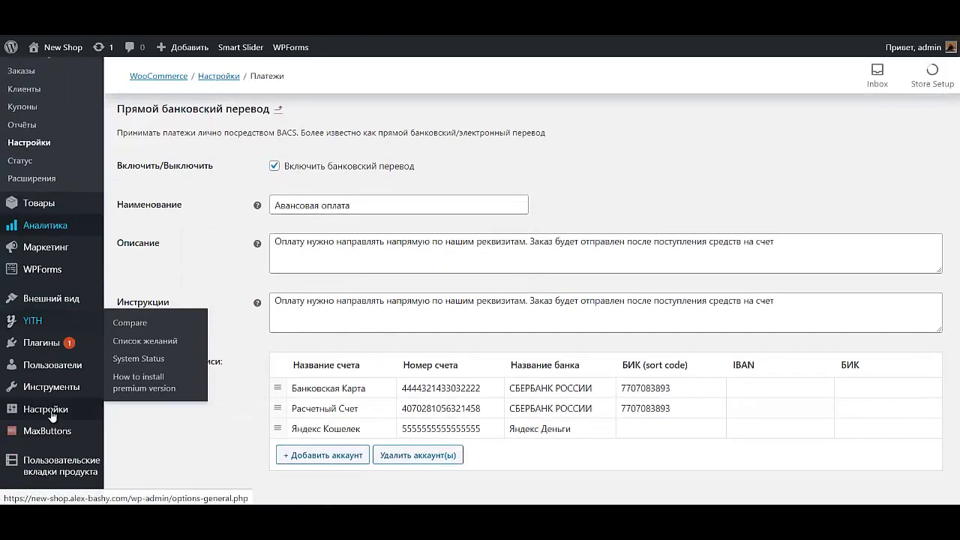
Find the Saphali Woocommerce Russian plugin by searching for saphali, then install and activate it.
mouse_move(94, 351)
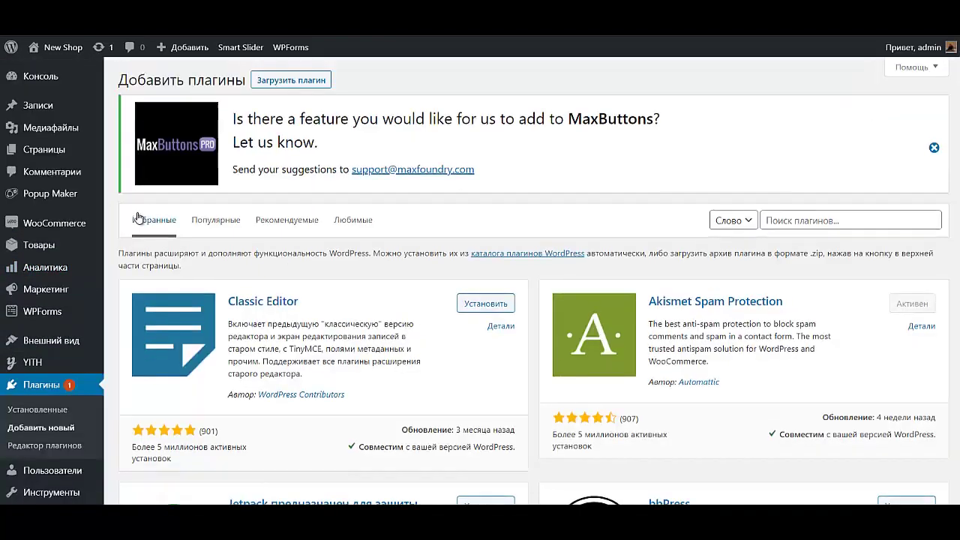
left_click(822, 219)
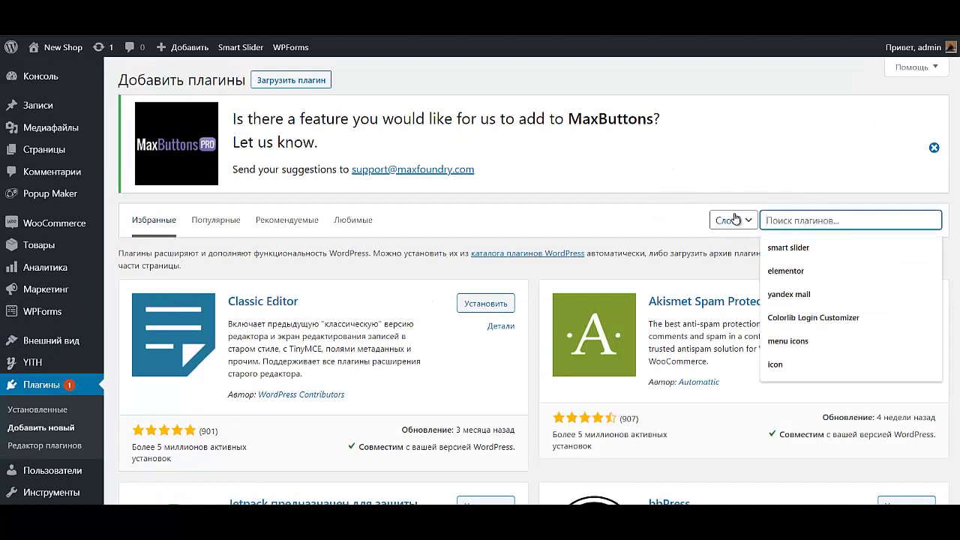
type("saphali")
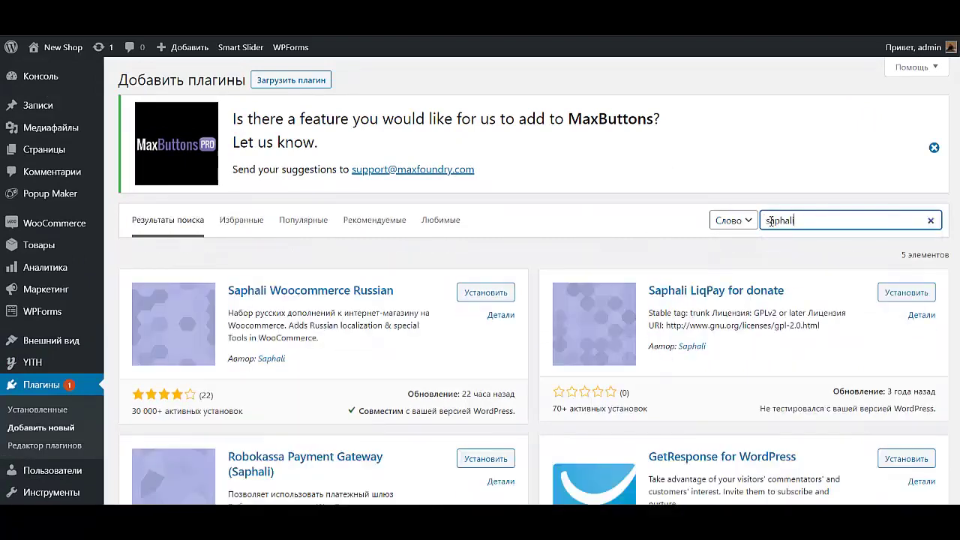
left_click(484, 292)
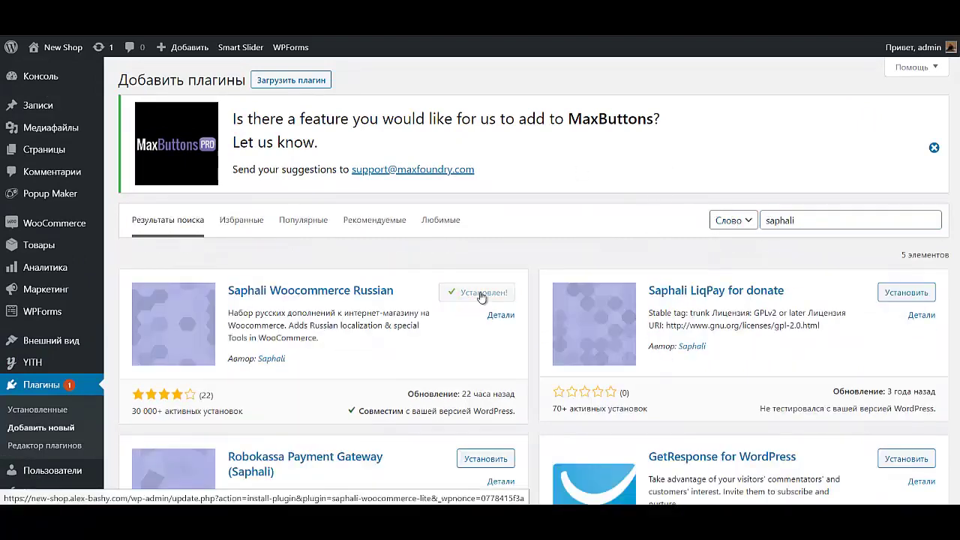
left_click(484, 293)
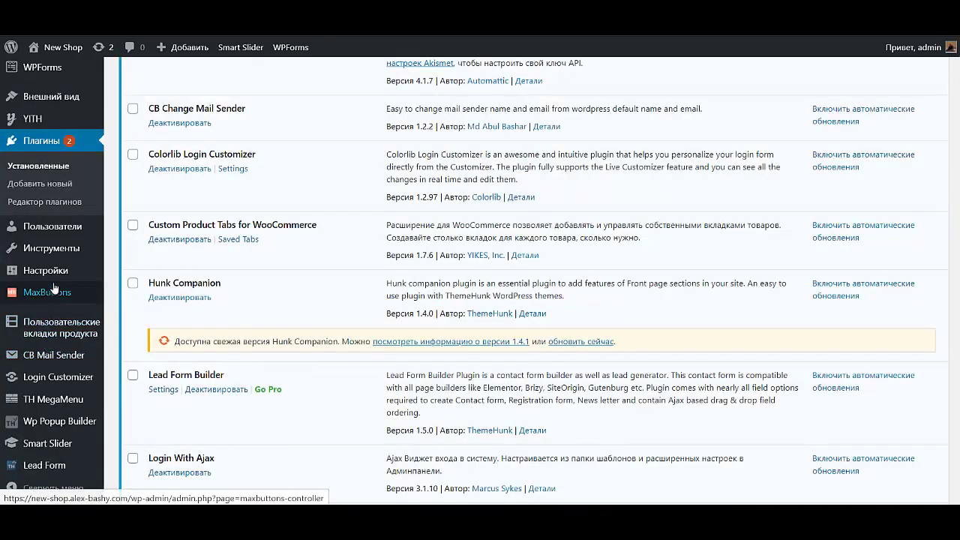
Open the Saphali WC Lite settings of WooCommerce.
scroll(67, 338, "up", 3)
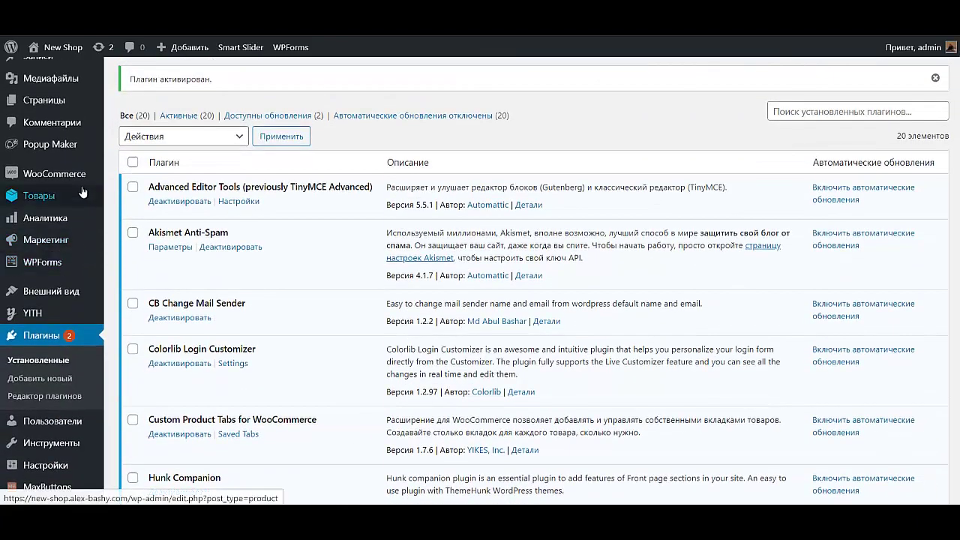
mouse_move(94, 182)
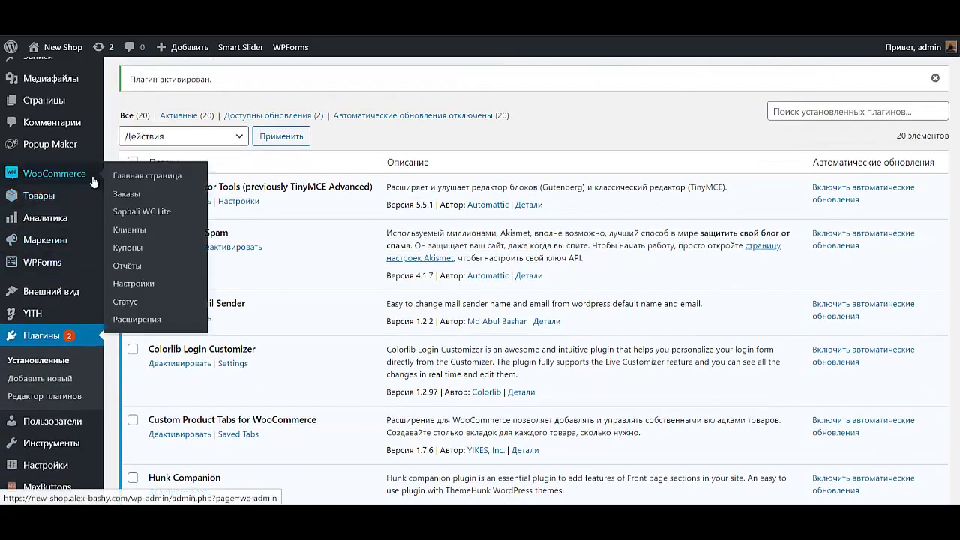
left_click(184, 214)
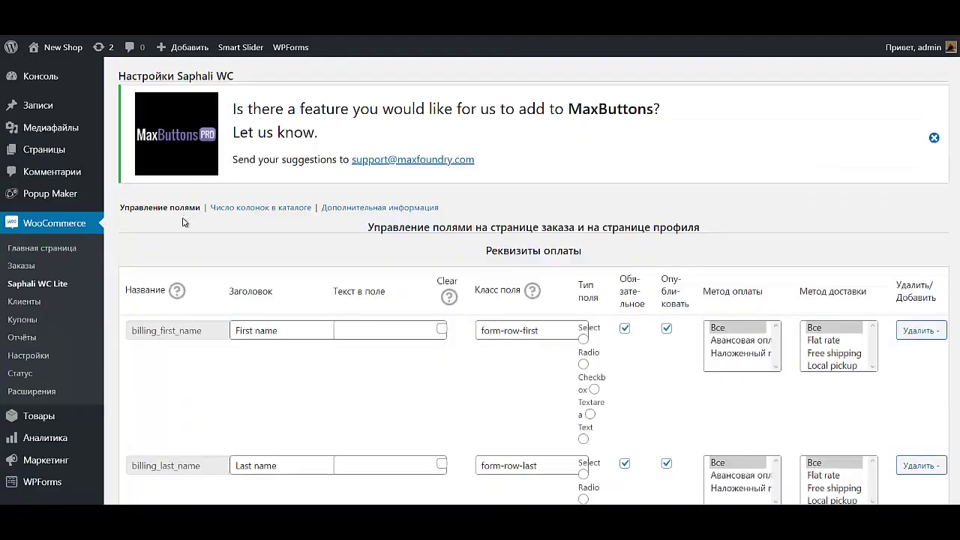
Examine the order form fields listed under Реквизиты оплаты and Реквизиты доставки.
scroll(330, 343, "down", 15)
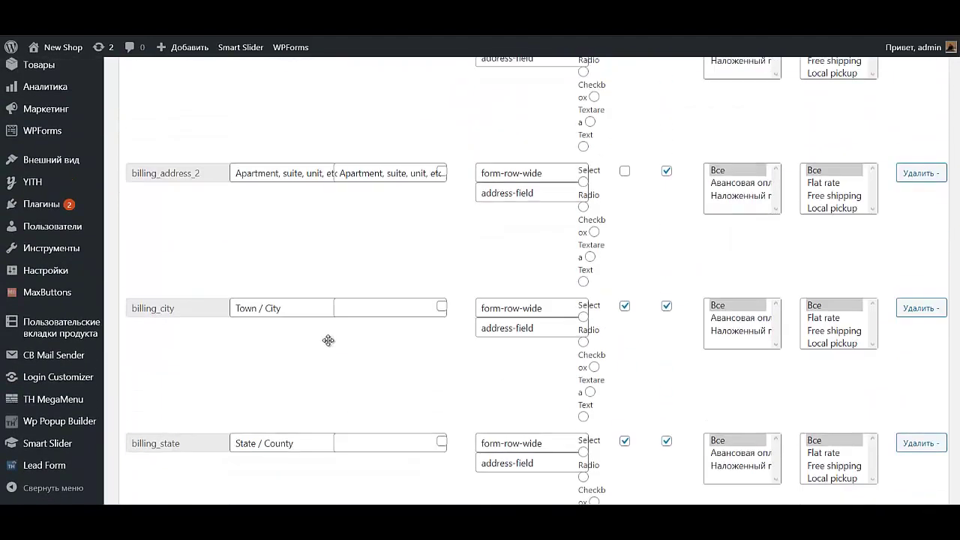
scroll(324, 343, "down", 10)
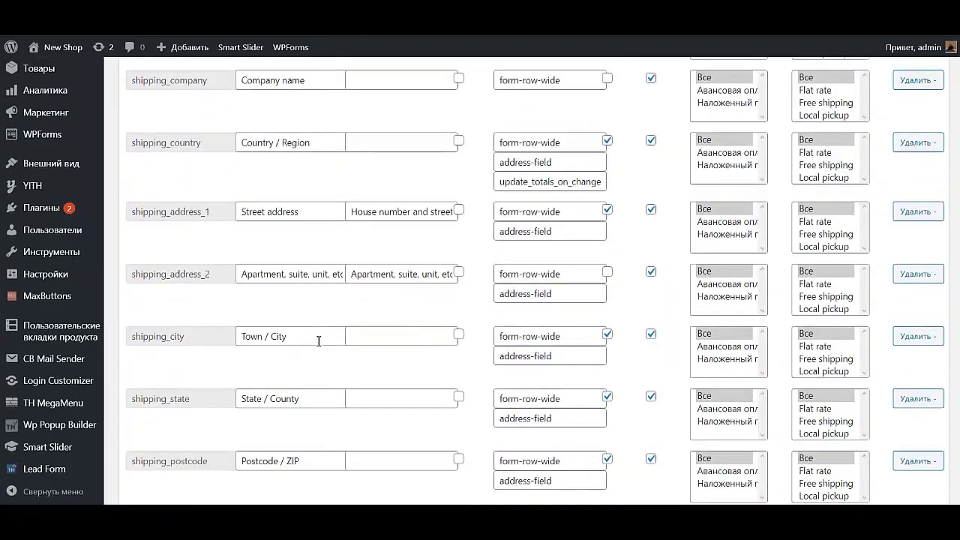
scroll(319, 341, "up", 3)
scroll(318, 339, "down", 6)
scroll(317, 337, "up", 2)
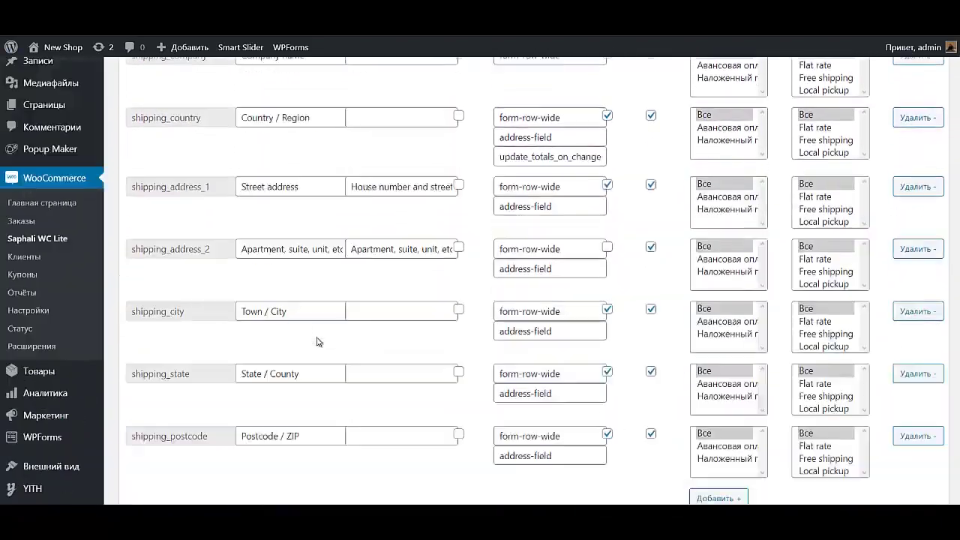
scroll(317, 336, "down", 2)
scroll(316, 334, "up", 7)
scroll(318, 325, "down", 4)
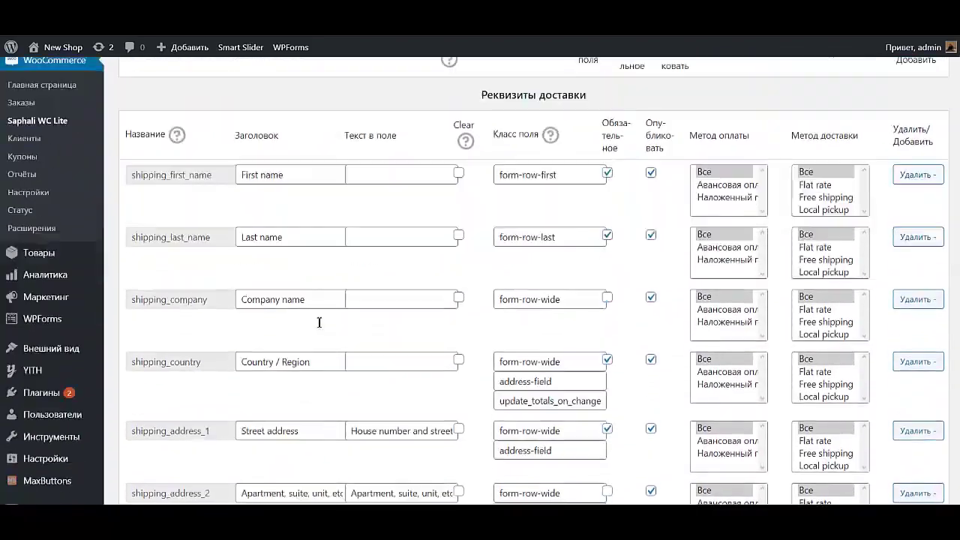
scroll(318, 320, "down", 3)
scroll(317, 322, "up", 3)
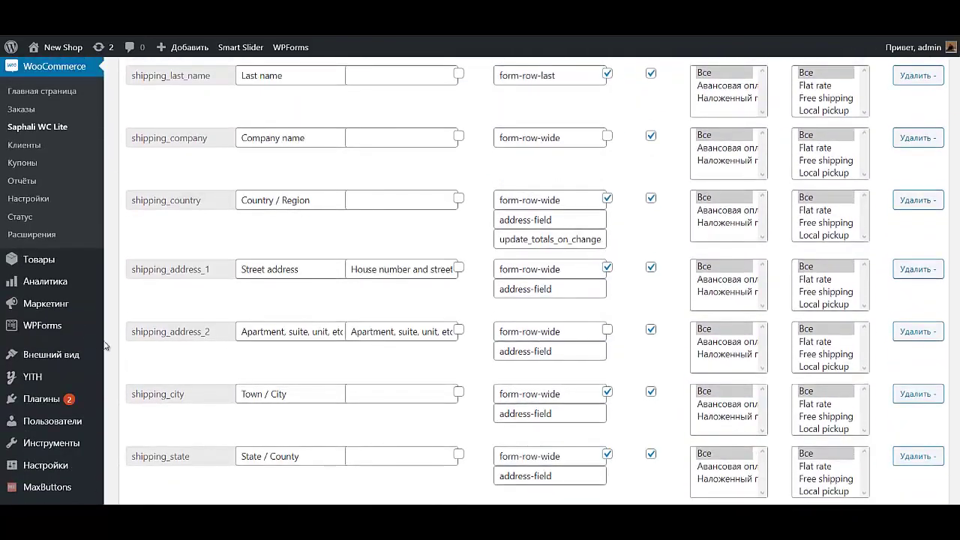
scroll(241, 339, "up", 12)
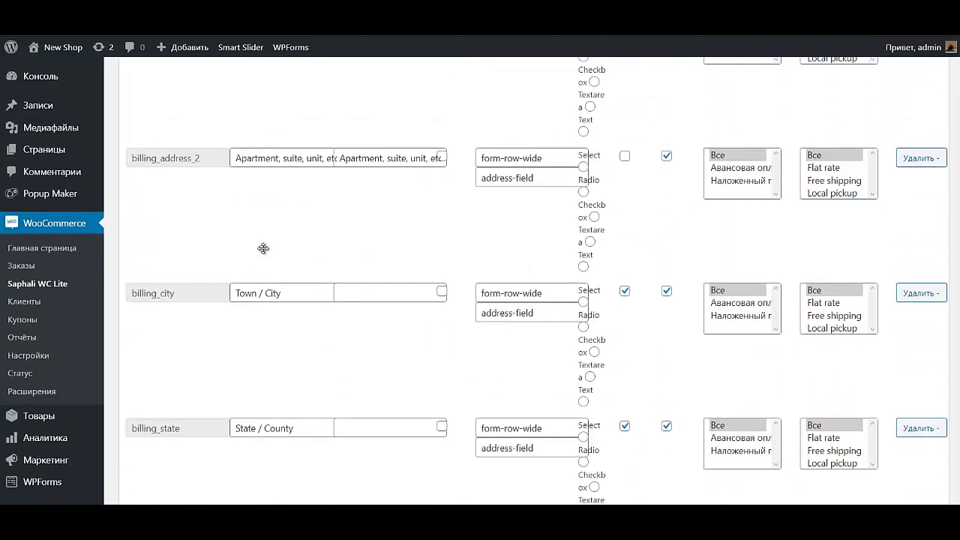
scroll(255, 300, "down", 15)
scroll(251, 313, "up", 10)
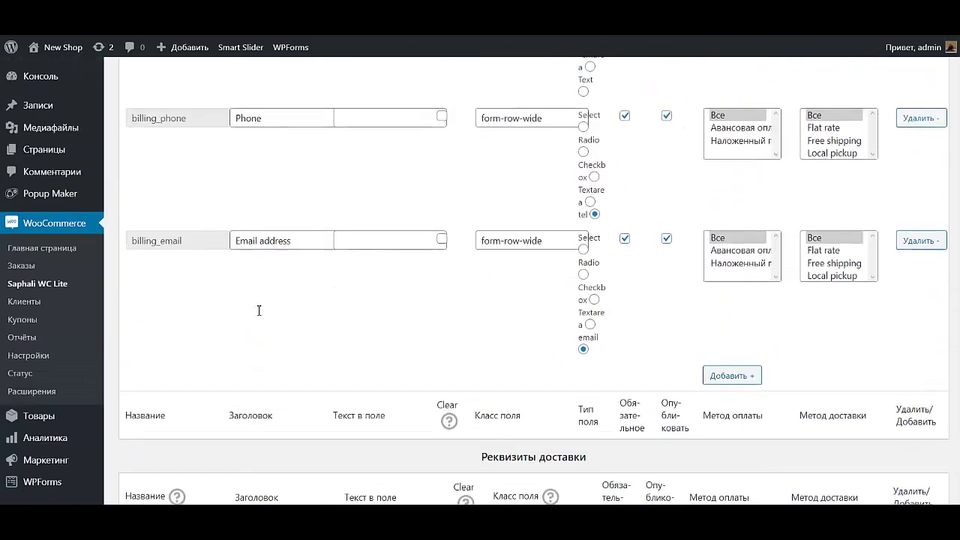
Delete the billing_company field from the Реквизиты оплаты fields.
scroll(259, 309, "up", 15)
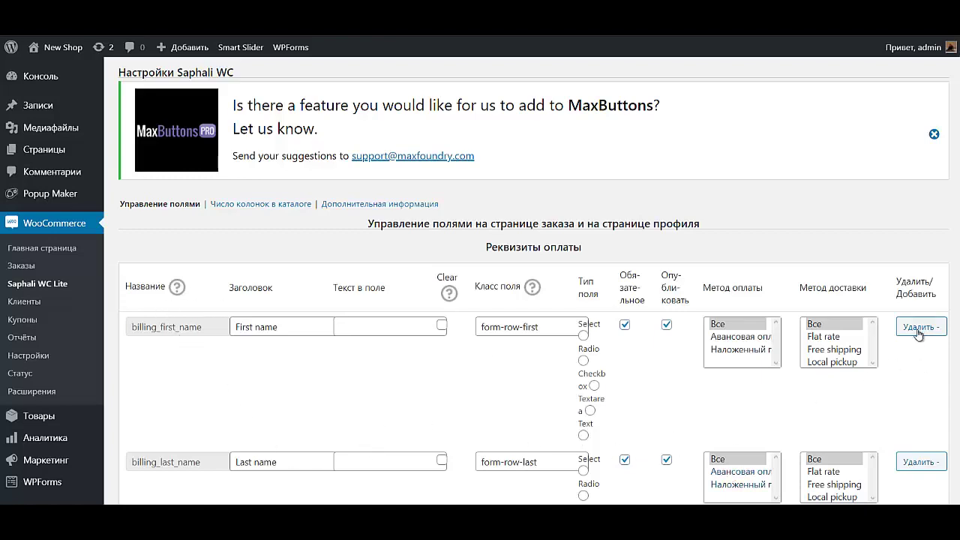
scroll(918, 330, "down", 4)
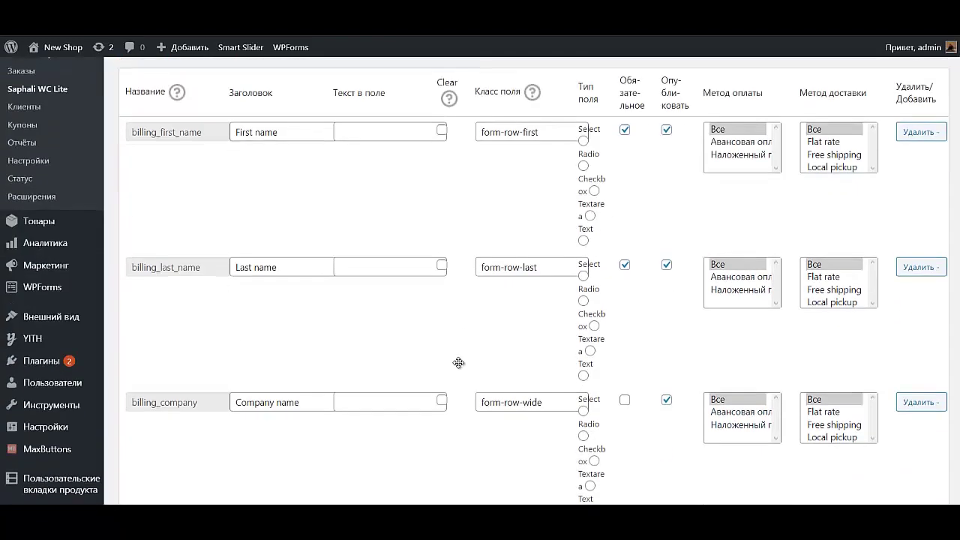
left_click(915, 278)
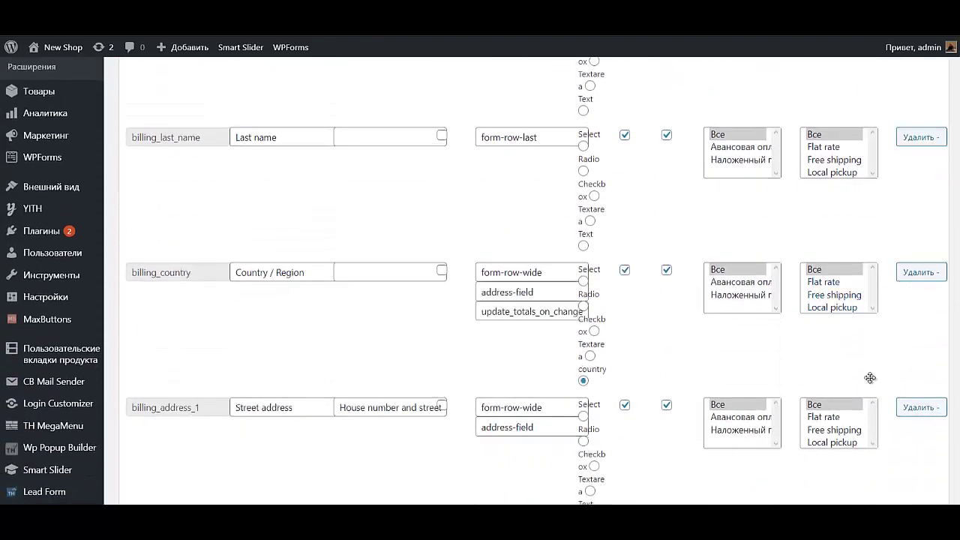
Review the remaining billing fields from billing_country down to billing_email.
scroll(320, 450, "down", 3)
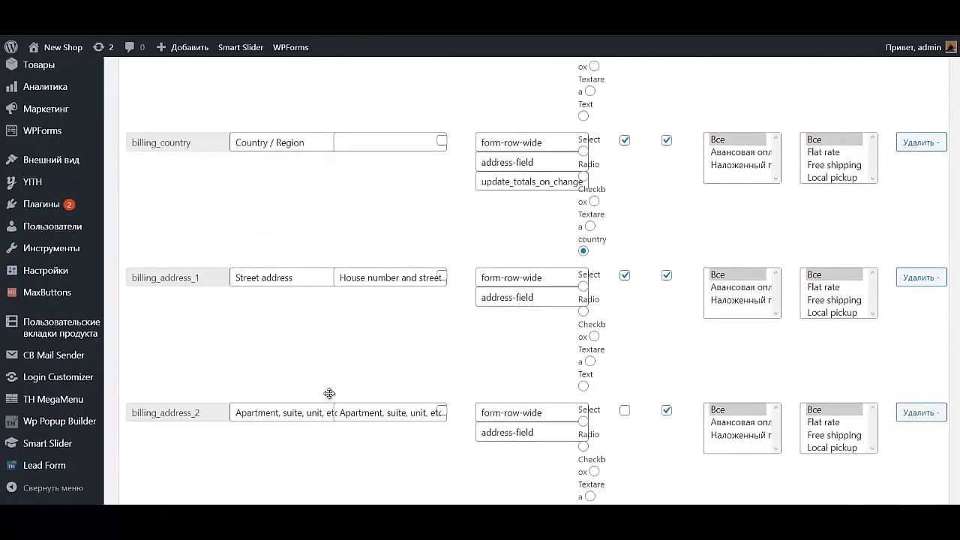
scroll(327, 380, "down", 3)
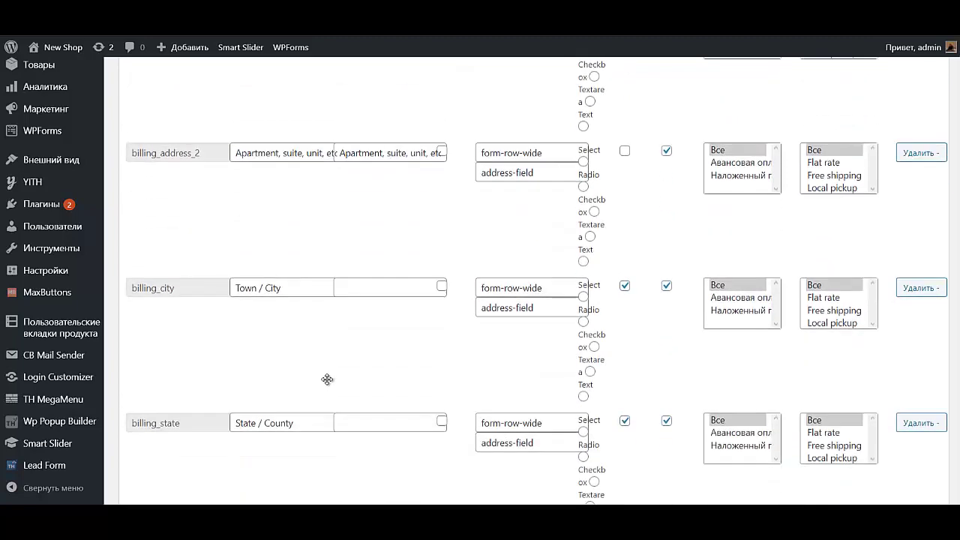
scroll(330, 377, "down", 4)
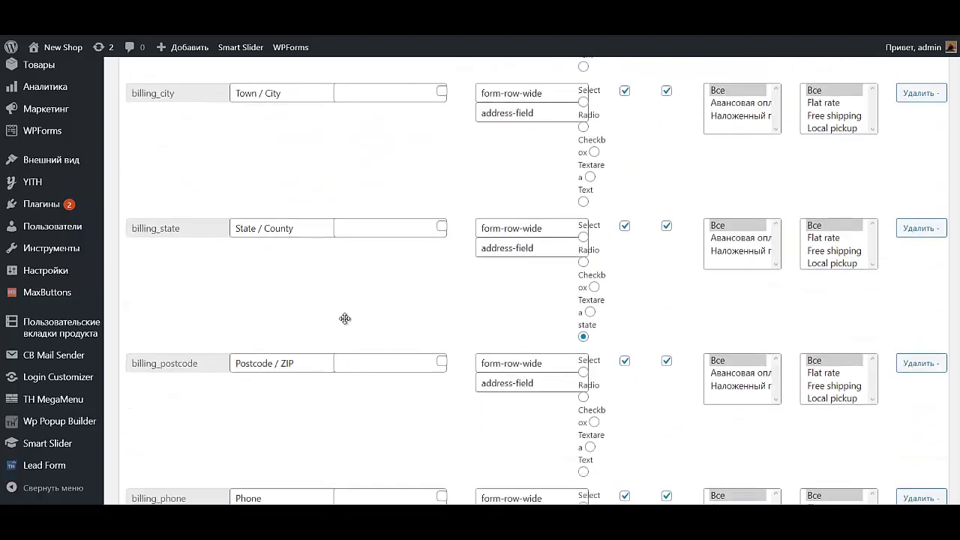
scroll(330, 330, "down", 3)
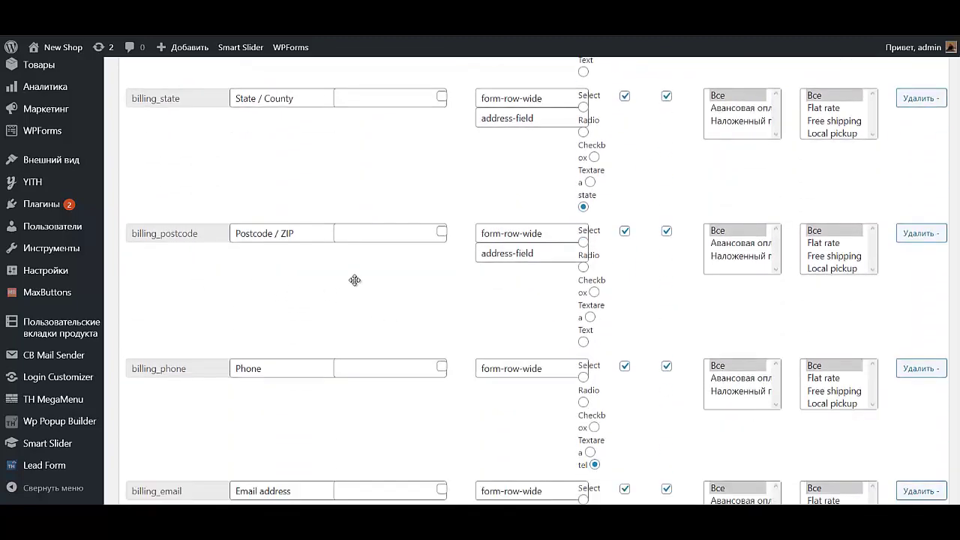
scroll(352, 297, "down", 2)
scroll(349, 311, "down", 1)
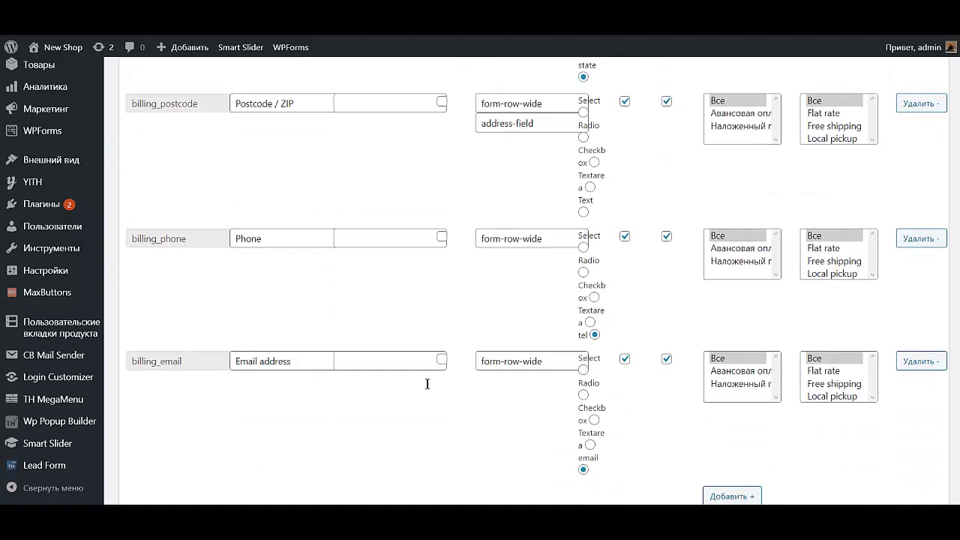
Reorder the Реквизиты оплаты fields so that billing_state precedes billing_country and billing_city precedes billing_address_1.
scroll(857, 428, "down", 2)
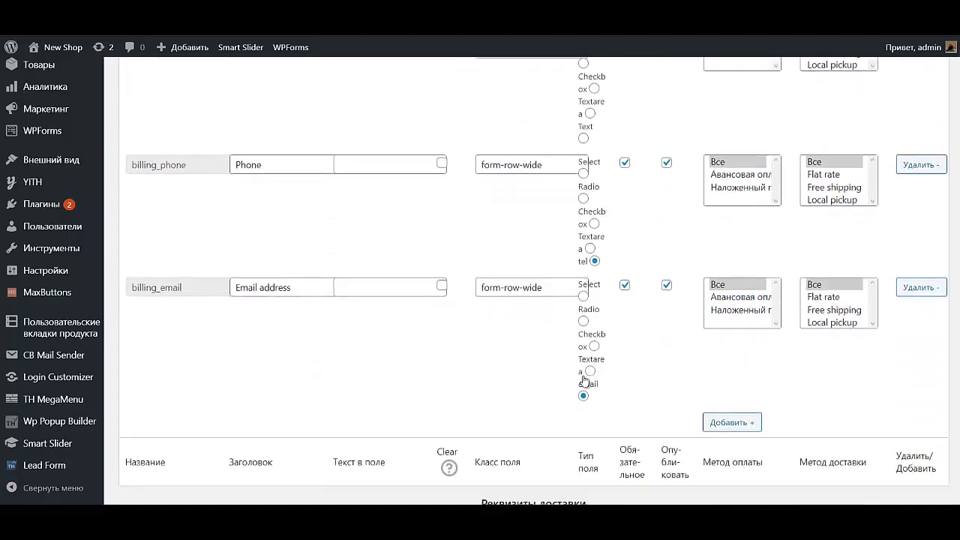
scroll(493, 343, "up", 10)
scroll(405, 334, "up", 7)
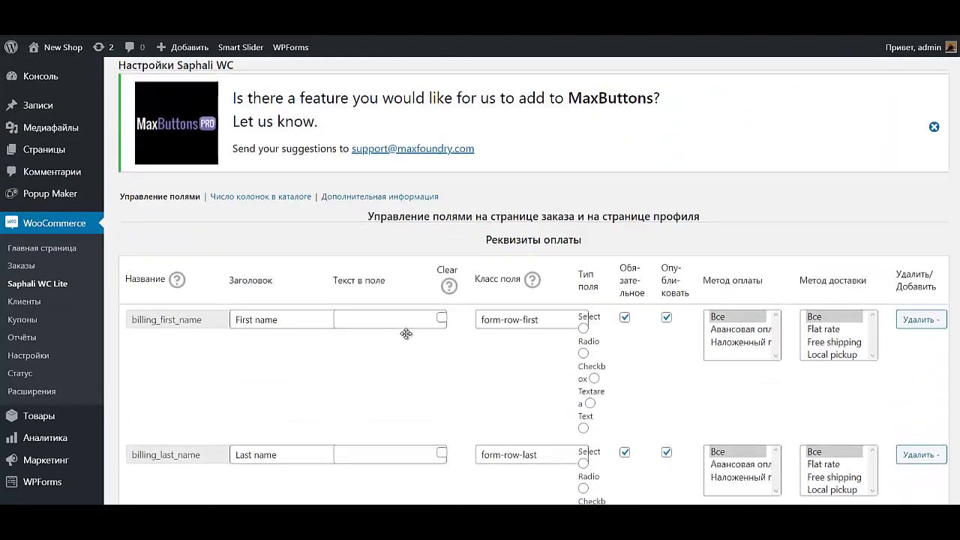
scroll(304, 344, "down", 3)
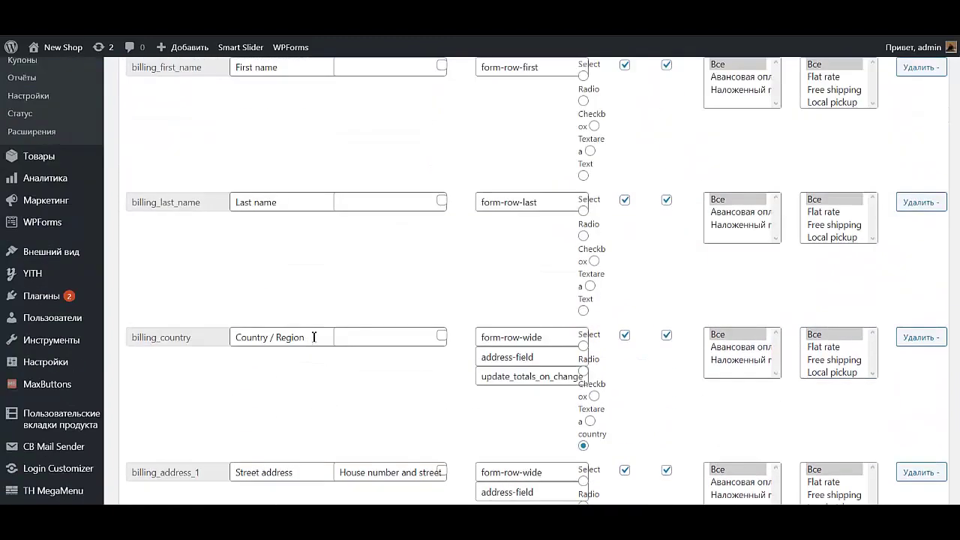
scroll(315, 388, "down", 2)
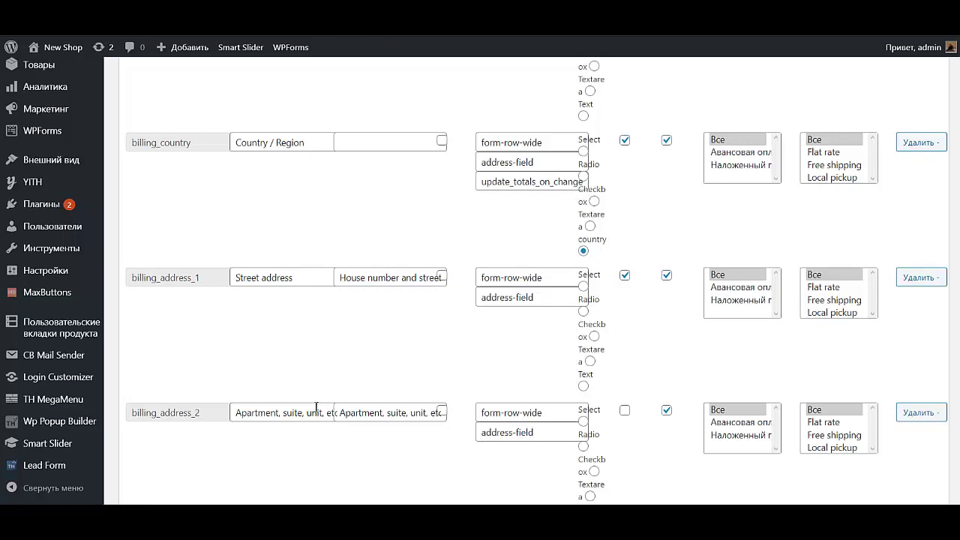
scroll(321, 454, "down", 2)
left_click_drag(320, 439, 302, 188)
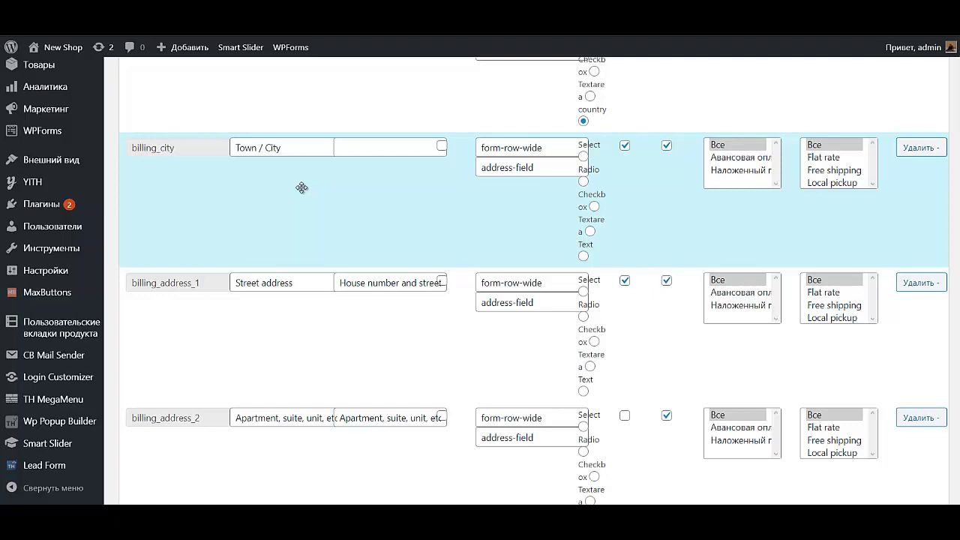
left_click_drag(301, 187, 302, 187)
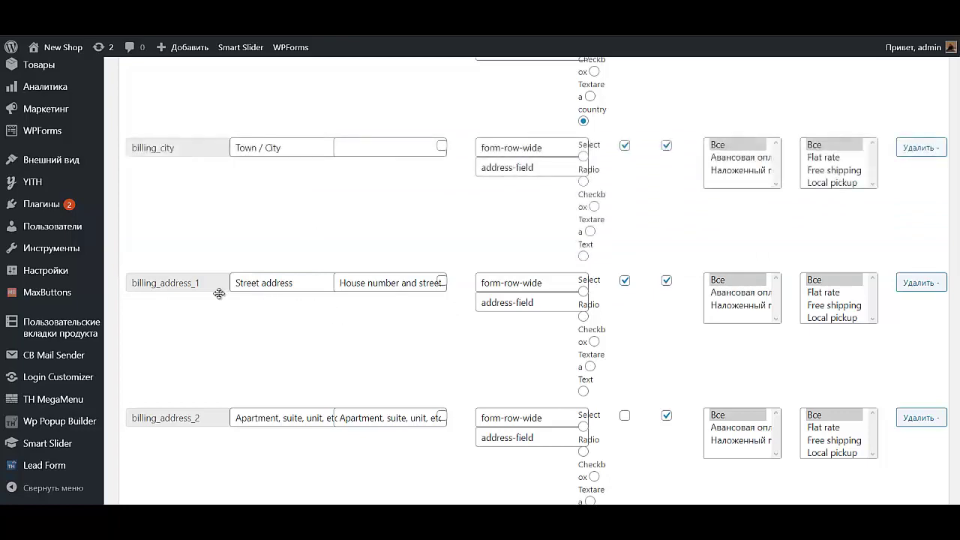
Delete shipping_company from Реквизиты доставки and order the remaining address fields as state, country, postcode, city, address_1, address_2.
scroll(302, 363, "down", 15)
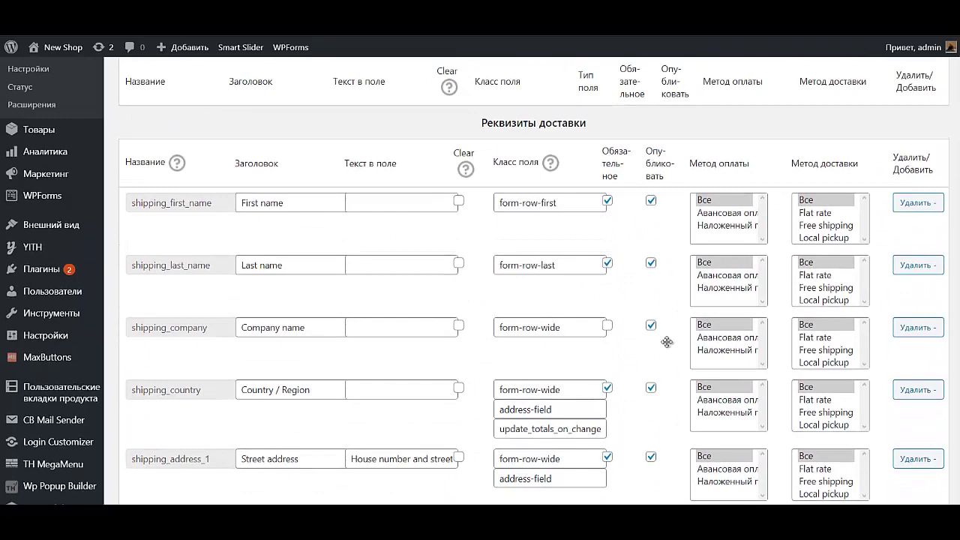
left_click(920, 332)
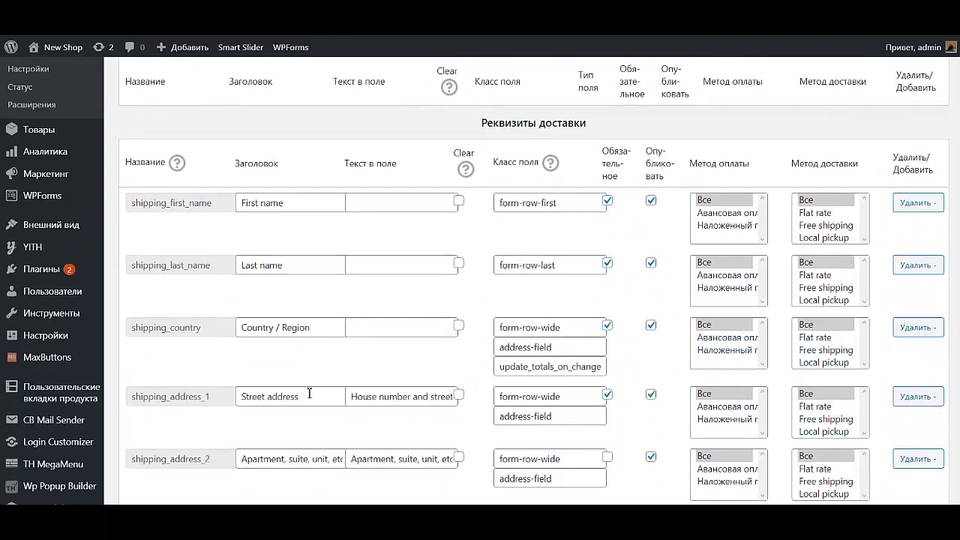
scroll(293, 398, "down", 1)
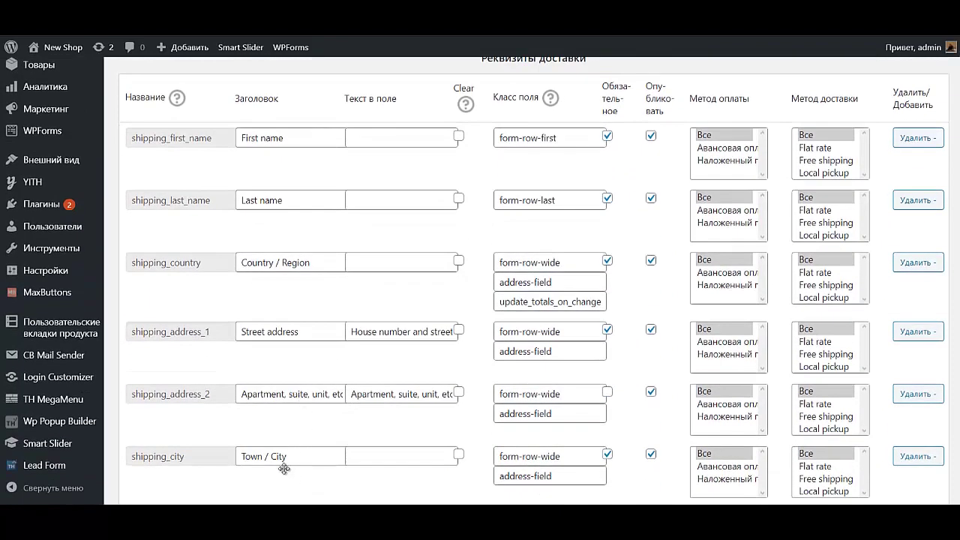
left_click_drag(285, 467, 297, 274)
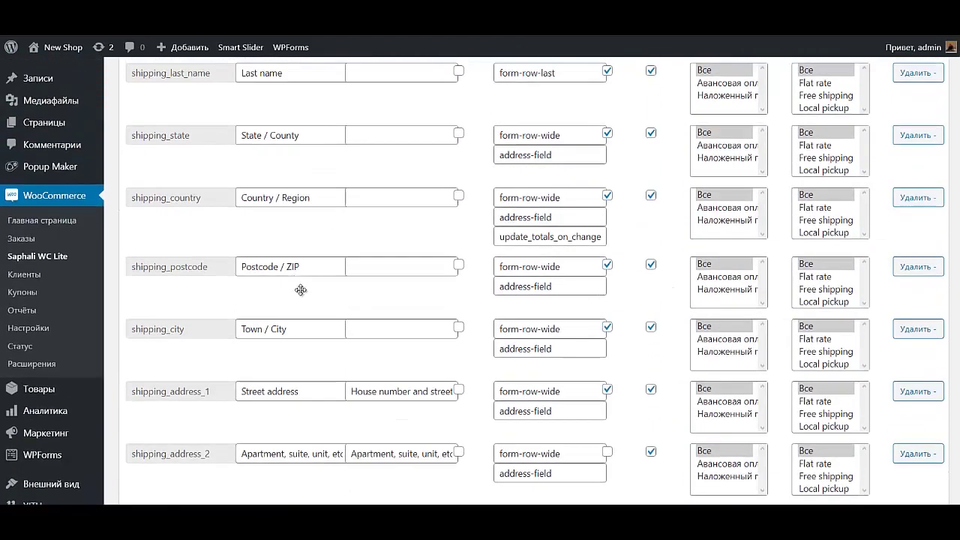
Save the edited order form fields below the Дополнительные поля section.
scroll(311, 375, "down", 5)
scroll(312, 314, "down", 1)
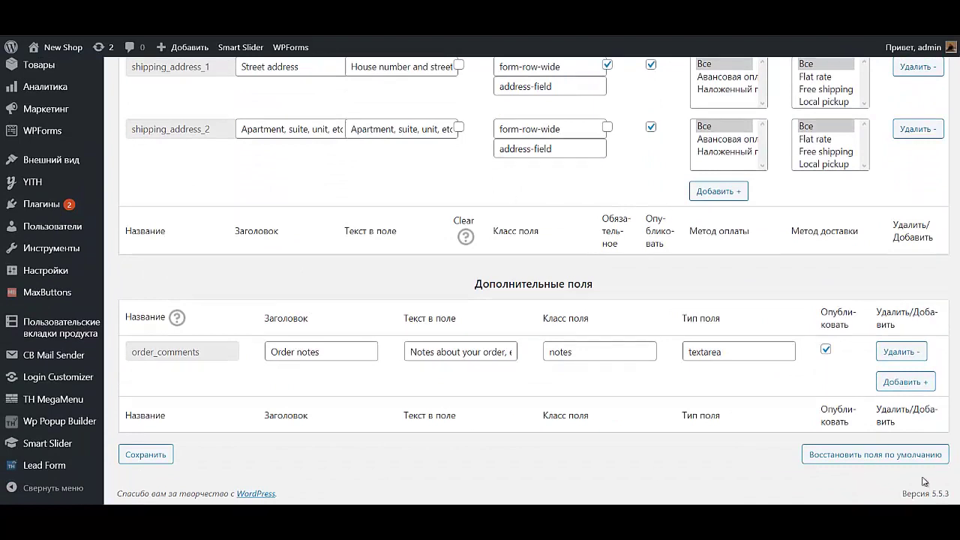
left_click(131, 454)
Delete billing_country from Реквизиты оплаты and shipping_country from Реквизиты доставки, and save the form fields.
scroll(431, 293, "down", 6)
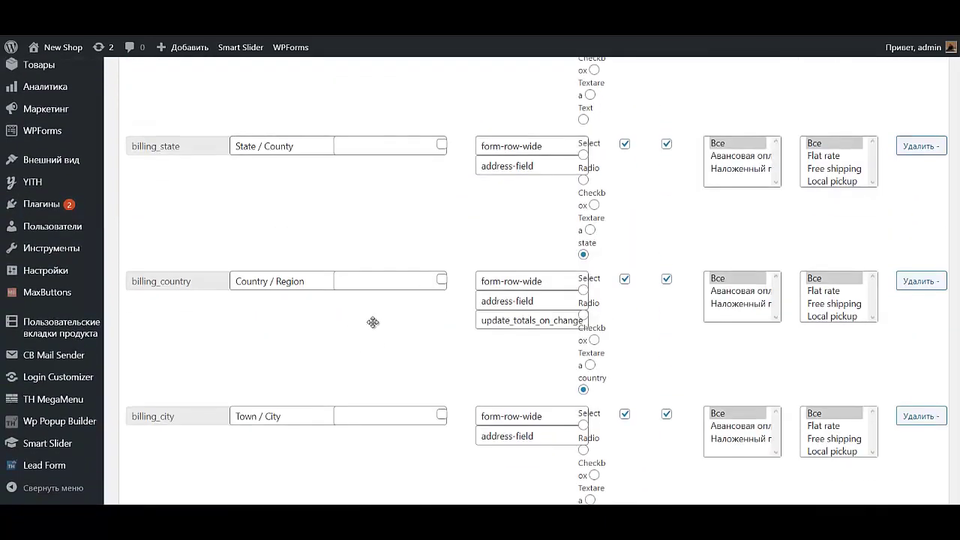
left_click(919, 283)
scroll(452, 312, "down", 9)
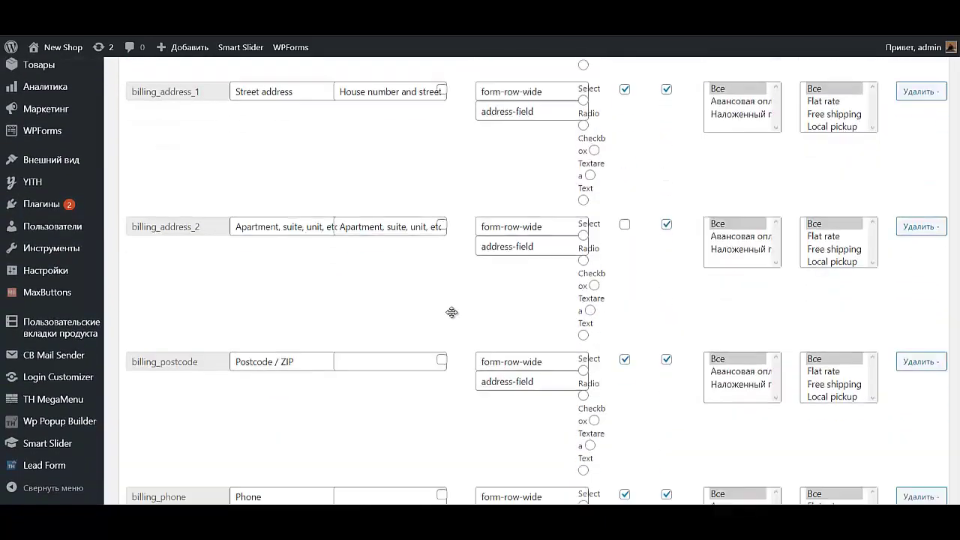
scroll(456, 318, "down", 5)
scroll(487, 367, "down", 2)
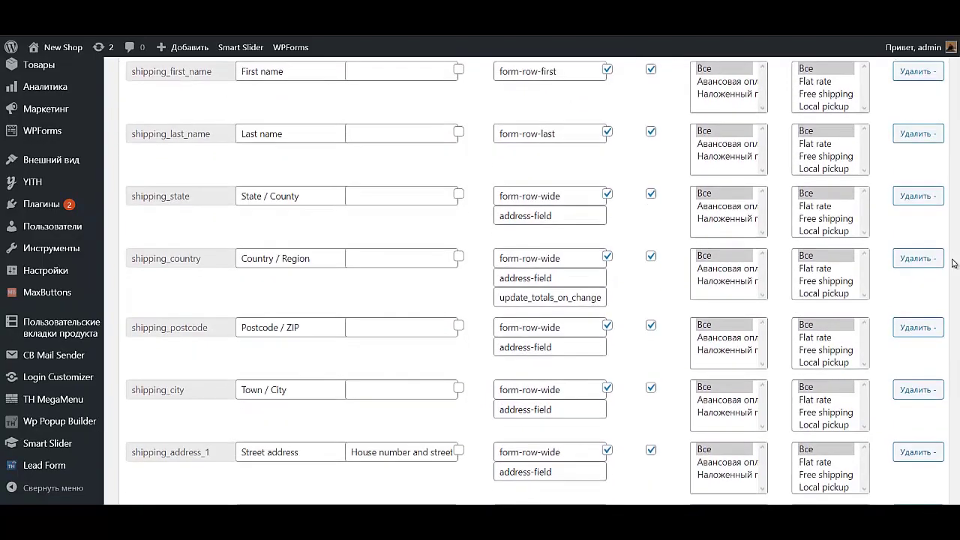
left_click(916, 259)
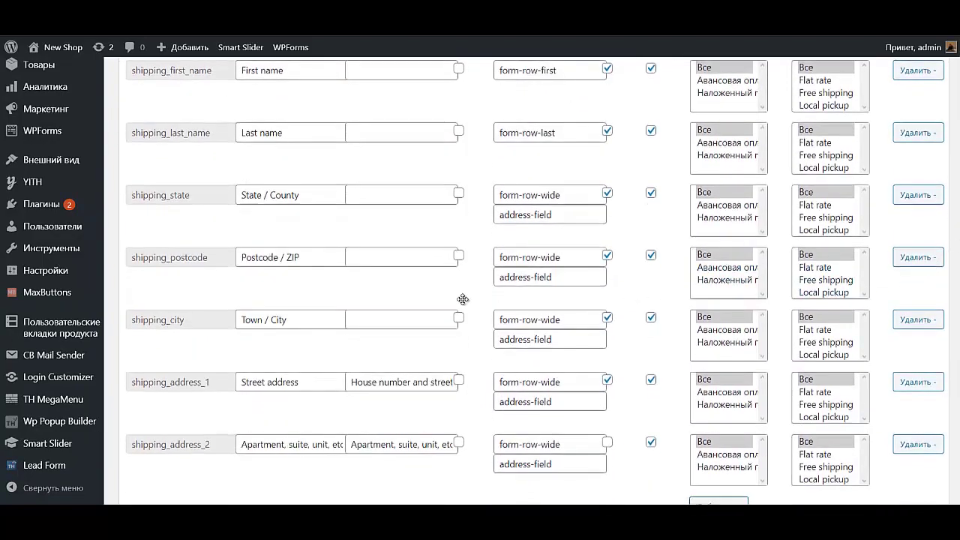
scroll(305, 368, "down", 5)
left_click(168, 453)
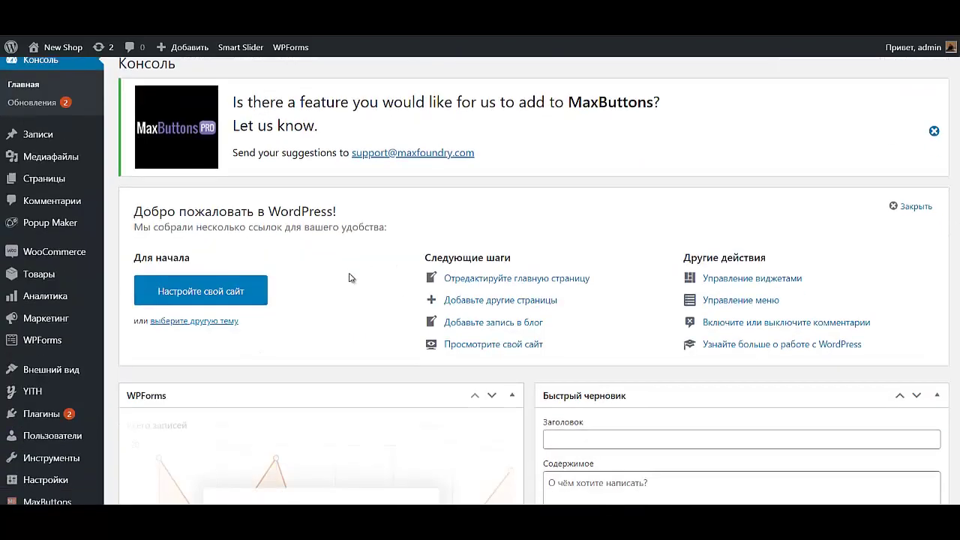
Open the Купоны page of WooCommerce from the WordPress dashboard.
scroll(358, 272, "down", 5)
scroll(358, 272, "up", 3)
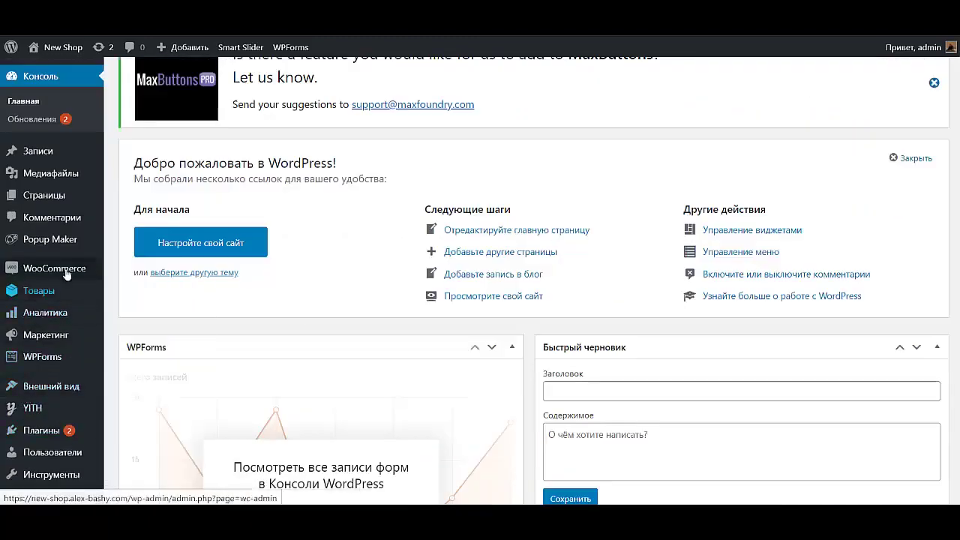
mouse_move(66, 274)
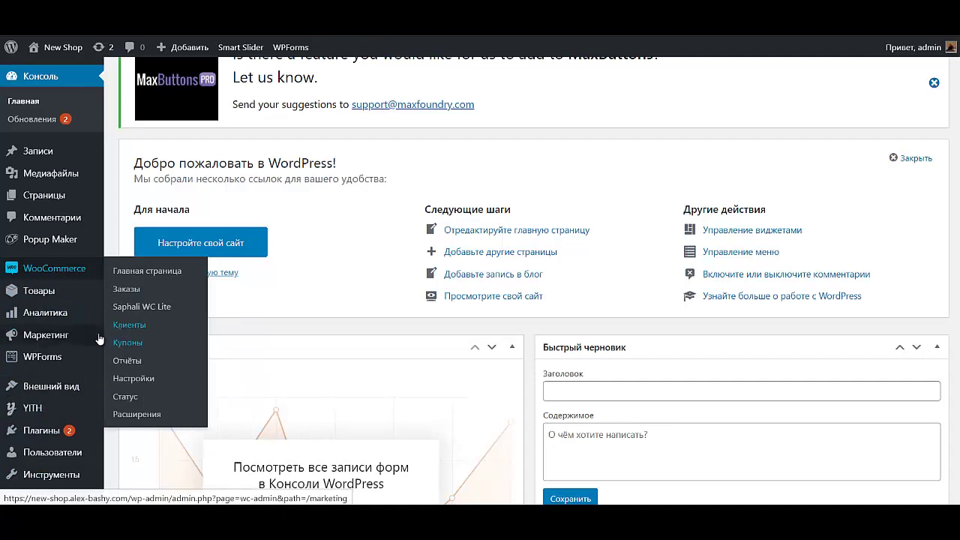
scroll(184, 281, "down", 4)
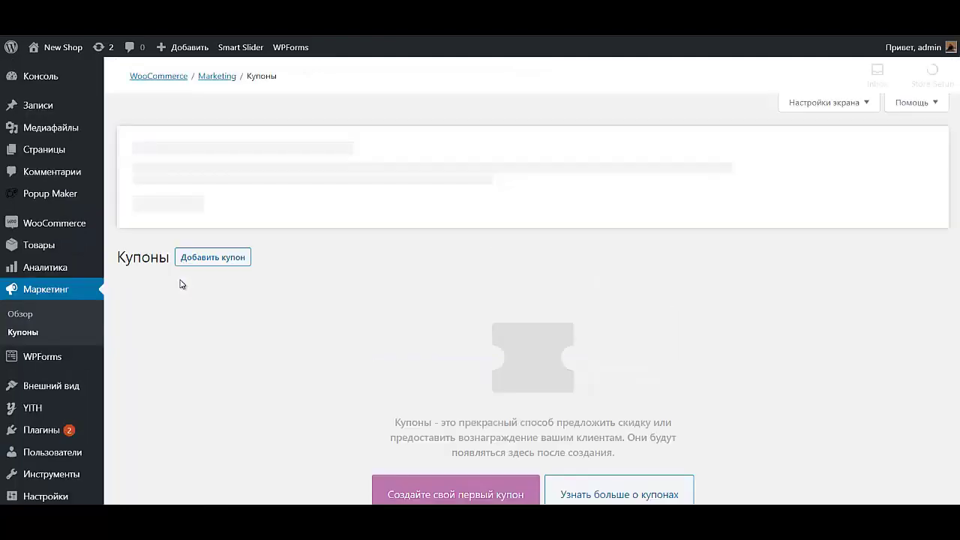
Start creating the first coupon and enter Sale as its code.
scroll(550, 343, "down", 3)
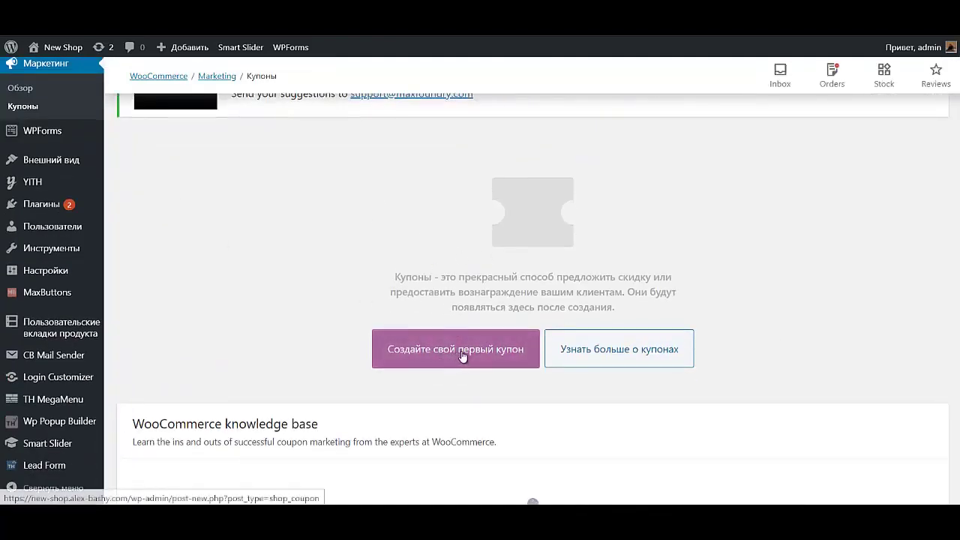
left_click(463, 352)
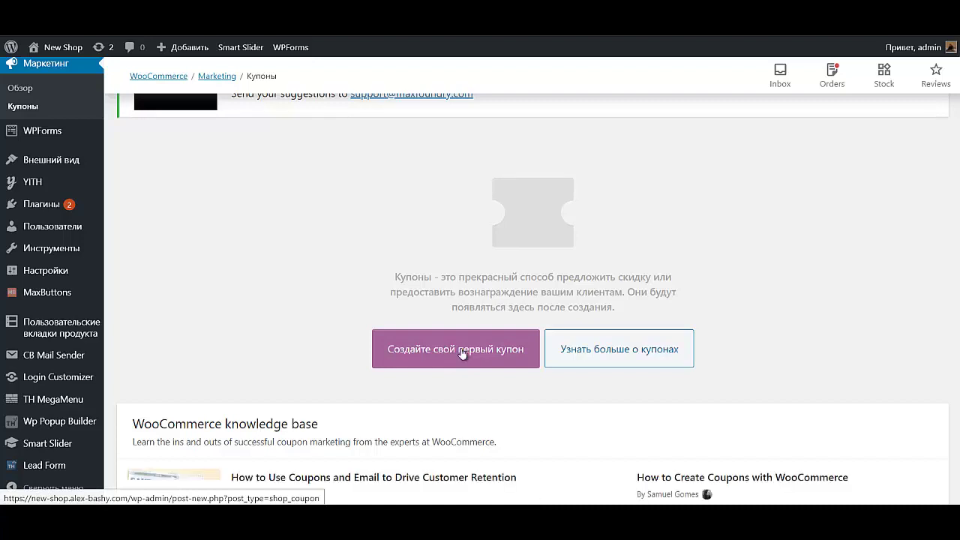
type("ы")
key("BackSpace")
type("Sale")
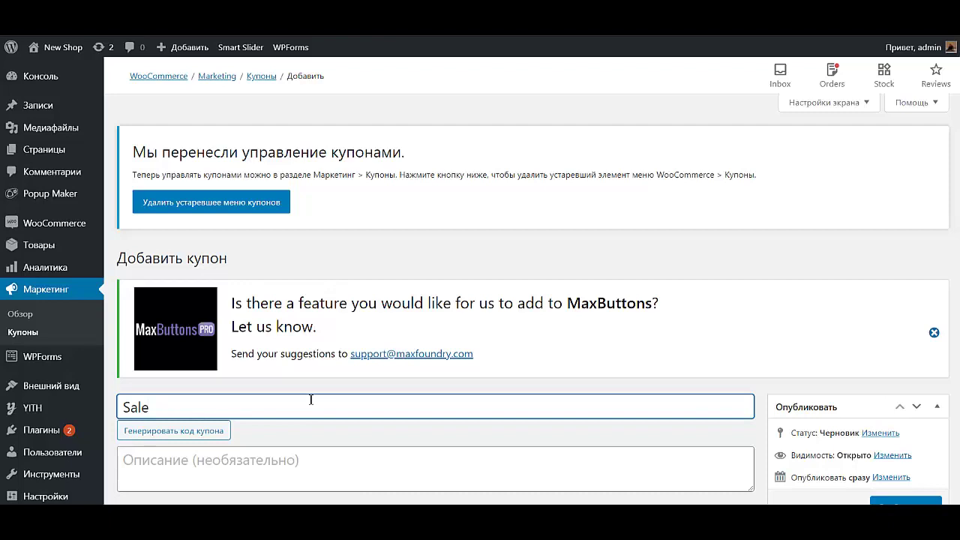
Set the coupon's discount type to Процент скидки.
scroll(311, 400, "down", 3)
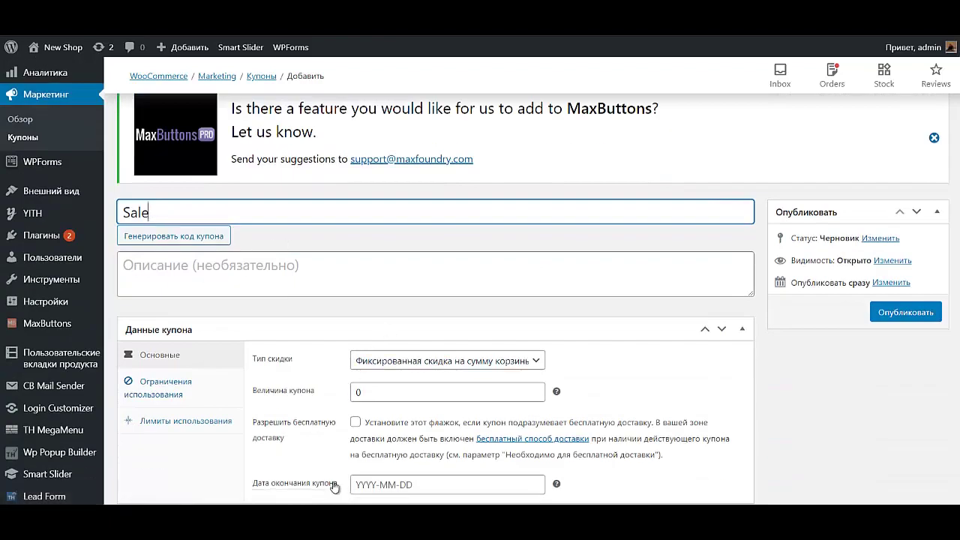
left_click(453, 363)
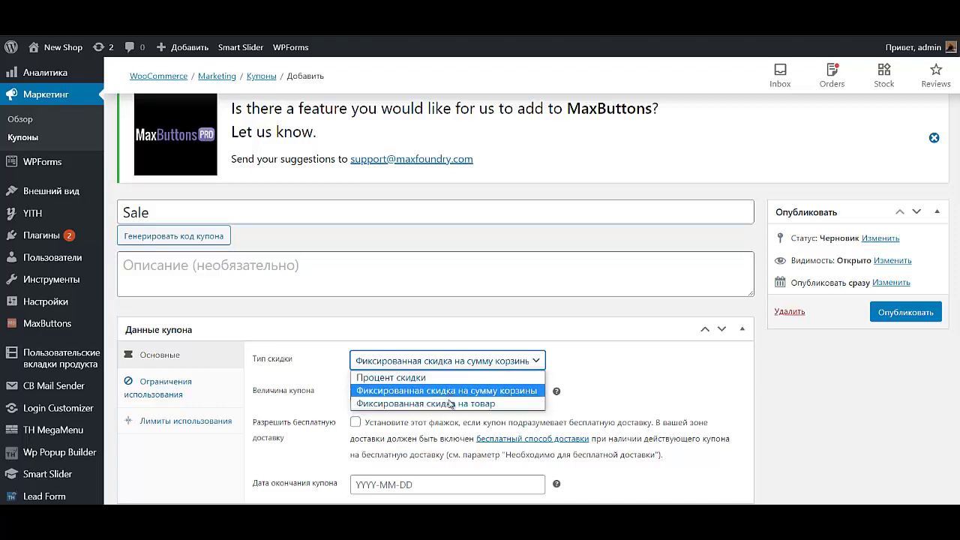
left_click(439, 377)
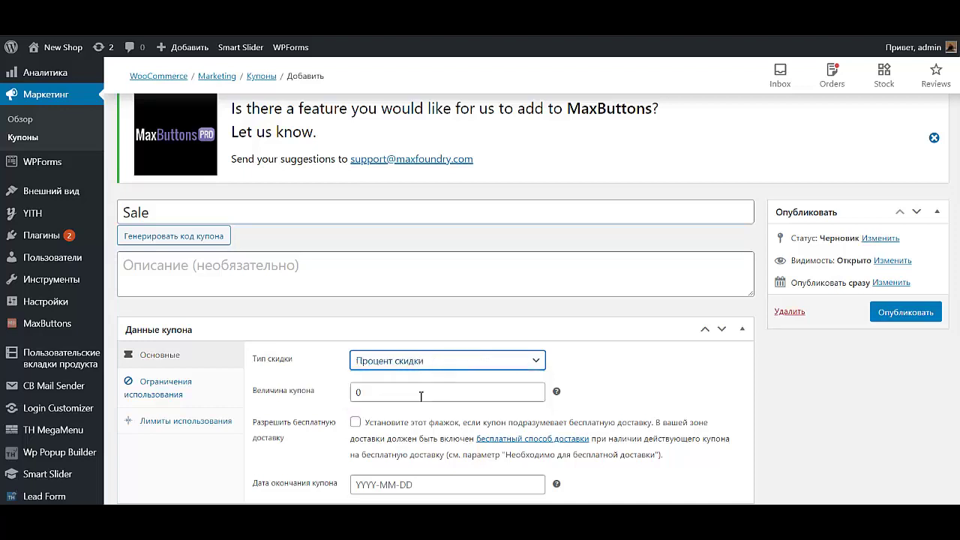
Set the coupon amount to 20 and allow free shipping for the coupon.
left_click(420, 394)
key("ctrl+a")
type("2")
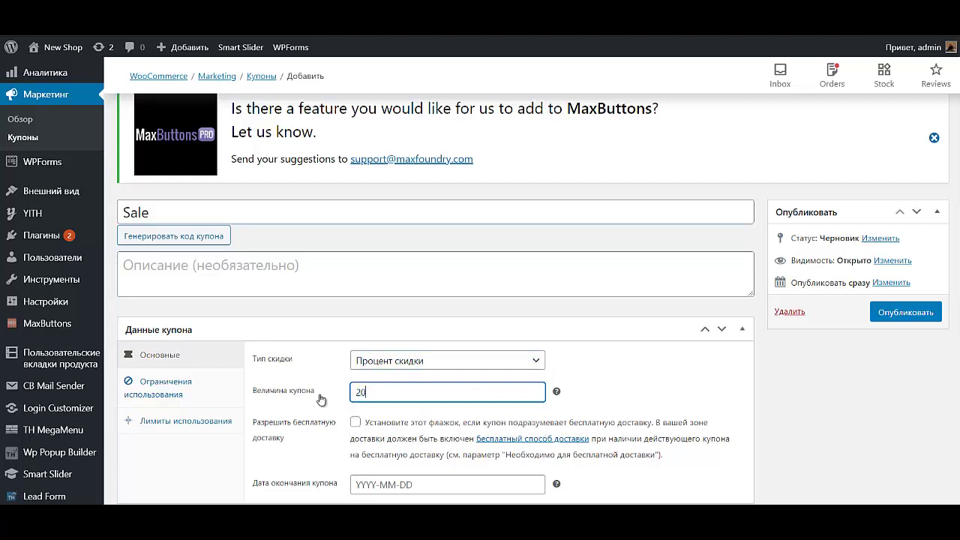
type("0")
left_click(607, 375)
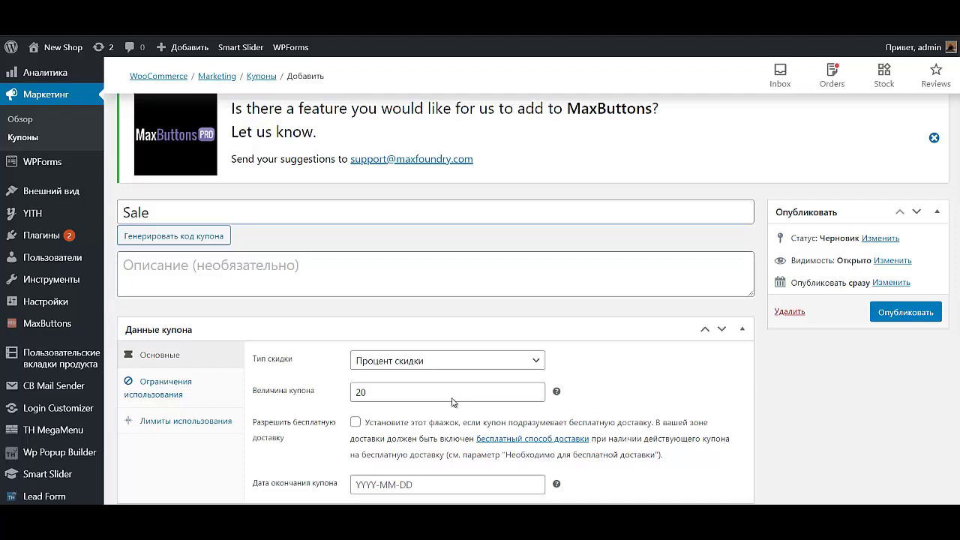
scroll(452, 403, "down", 1)
left_click(357, 391)
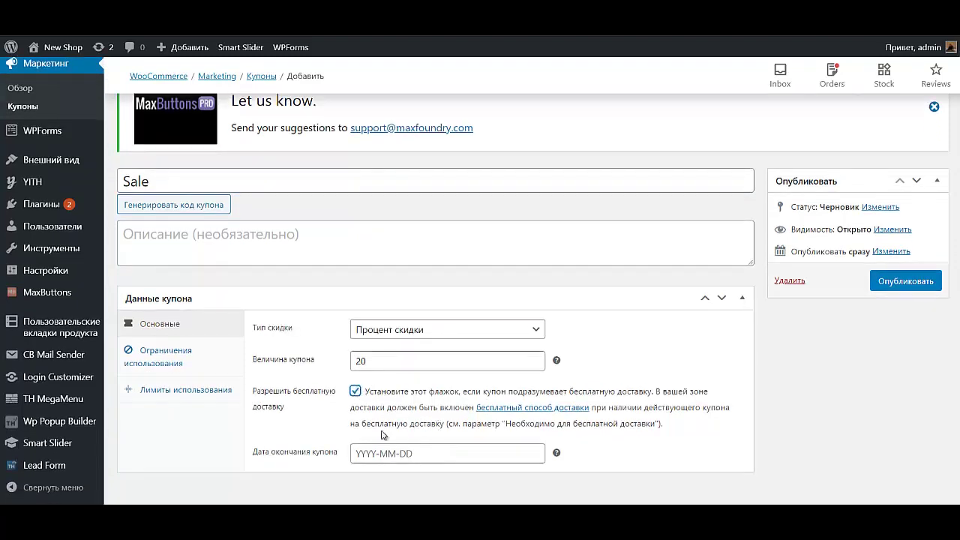
Review the coupon's usage restrictions and usage limits, and publish the Sale coupon.
left_click(153, 367)
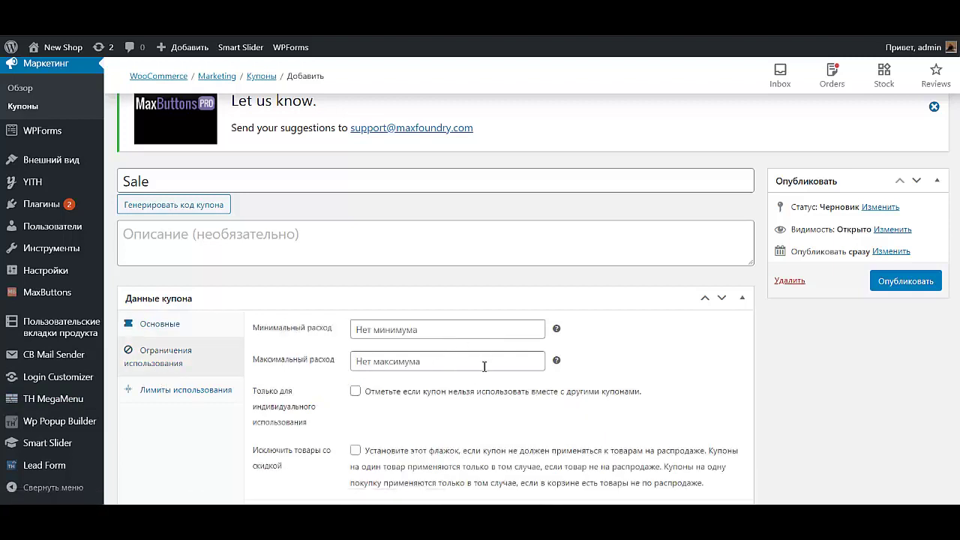
scroll(465, 363, "down", 3)
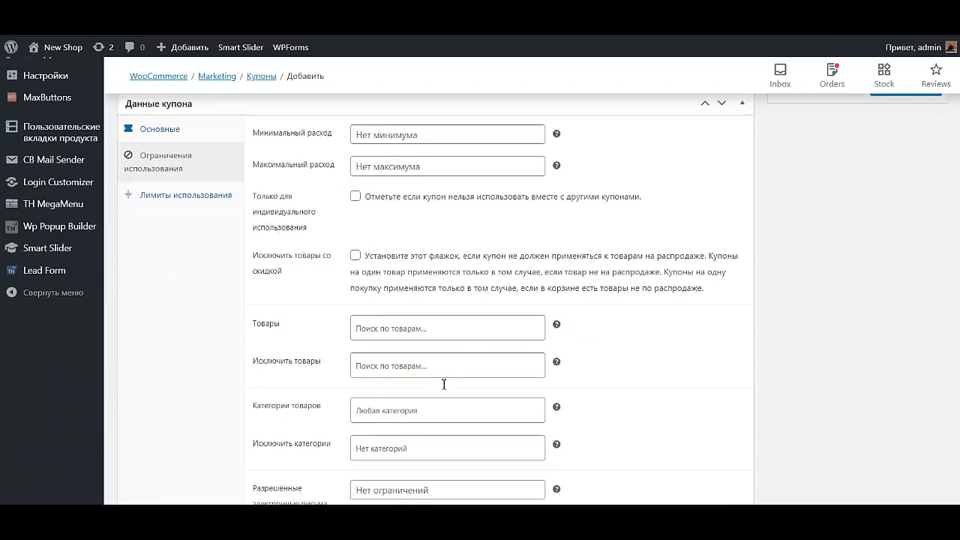
scroll(411, 433, "down", 1)
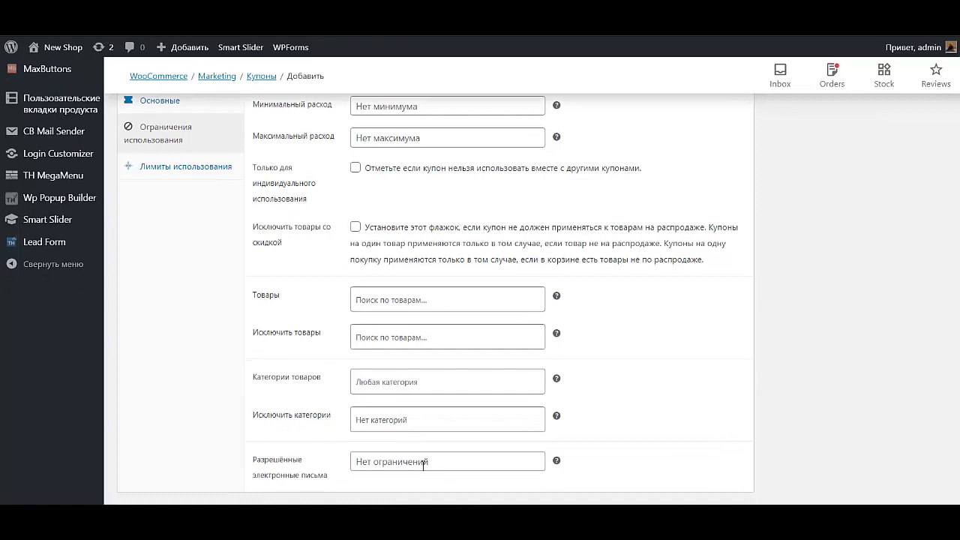
scroll(300, 461, "up", 4)
left_click(214, 364)
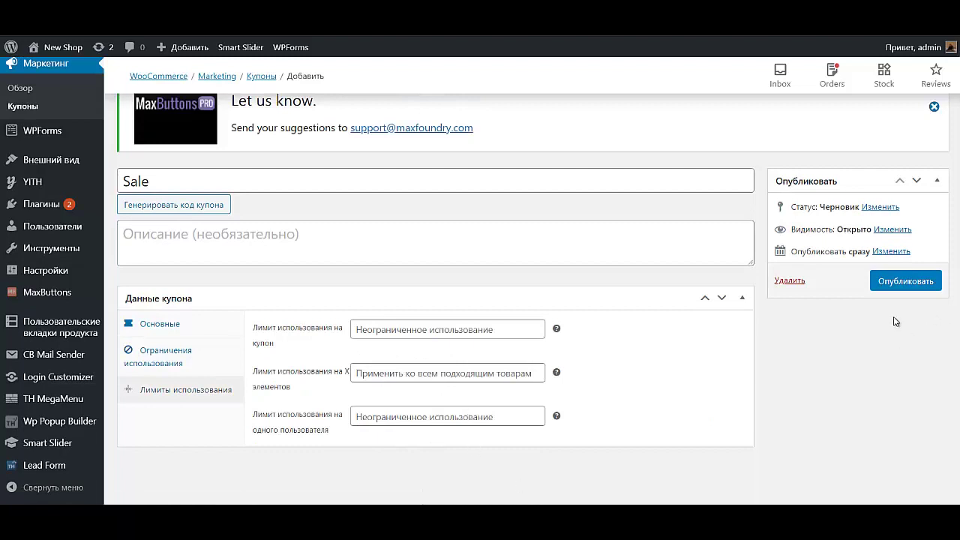
left_click(901, 283)
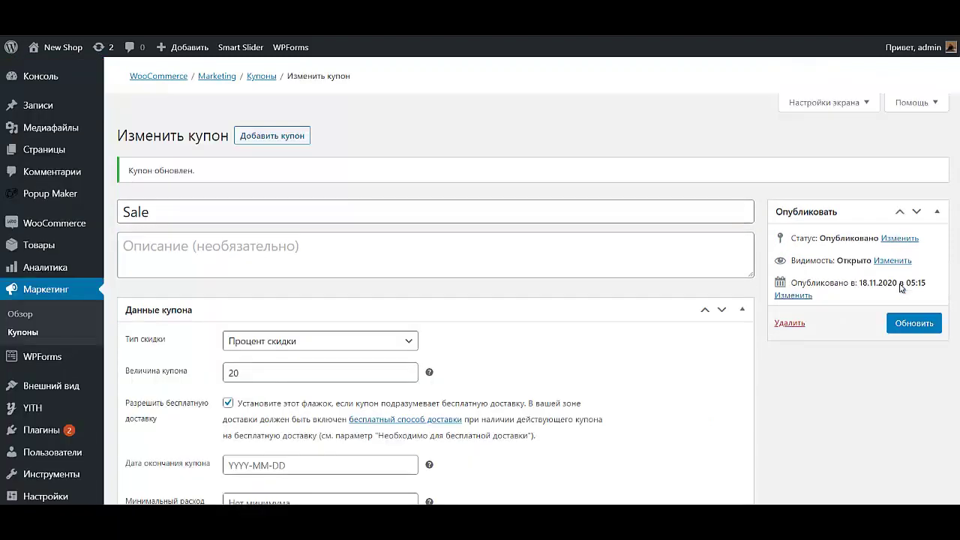
scroll(720, 266, "down", 3)
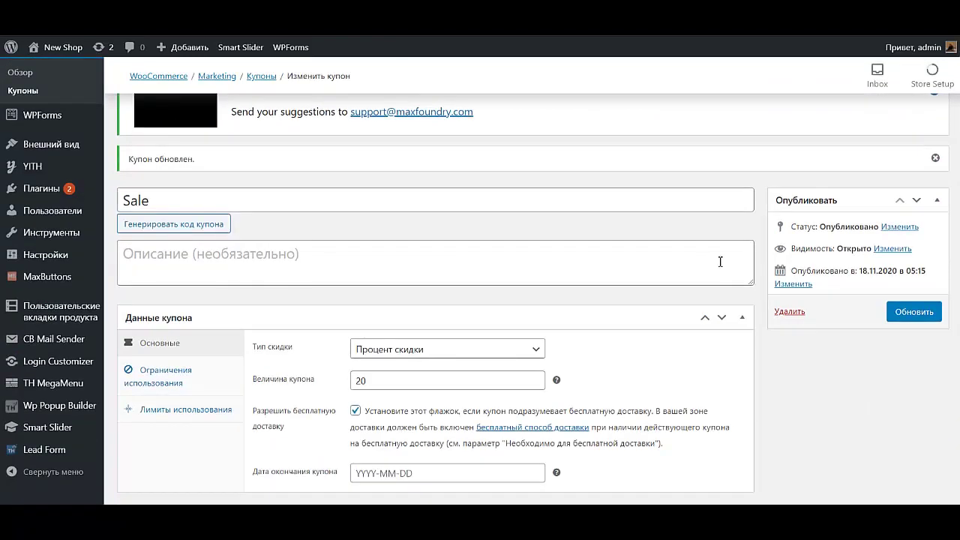